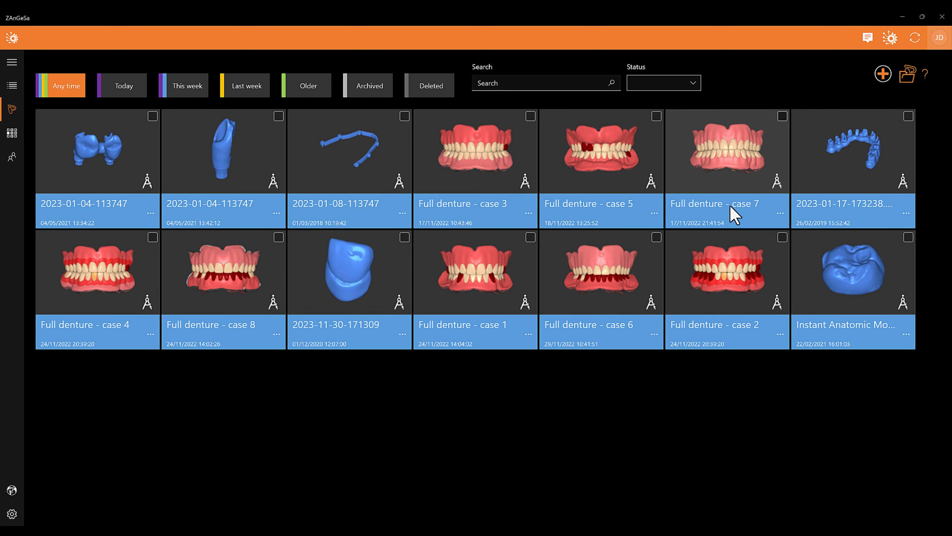
Create a new project named "Printed Full Denture" with the Shark Workparams 1.0 configuration
left_click(880, 83)
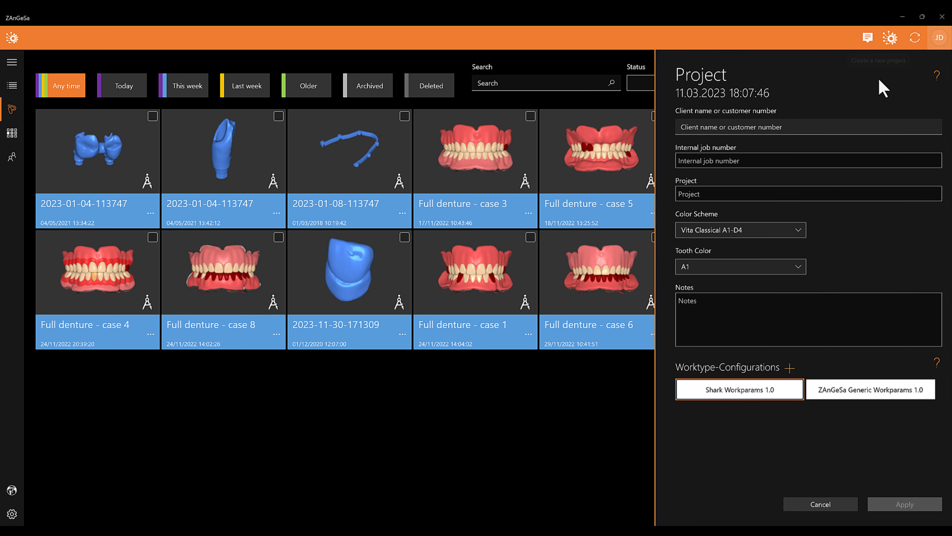
left_click(785, 193)
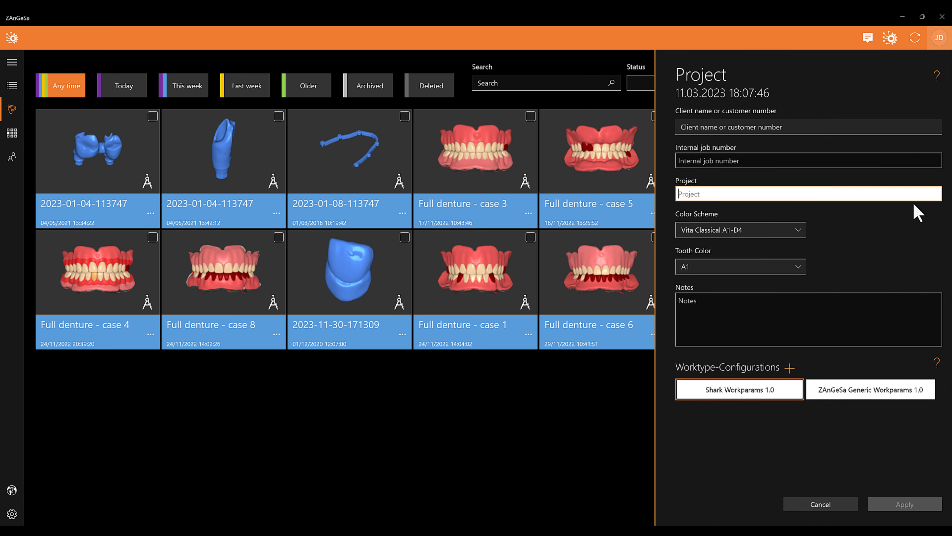
type("Printed Full Denture")
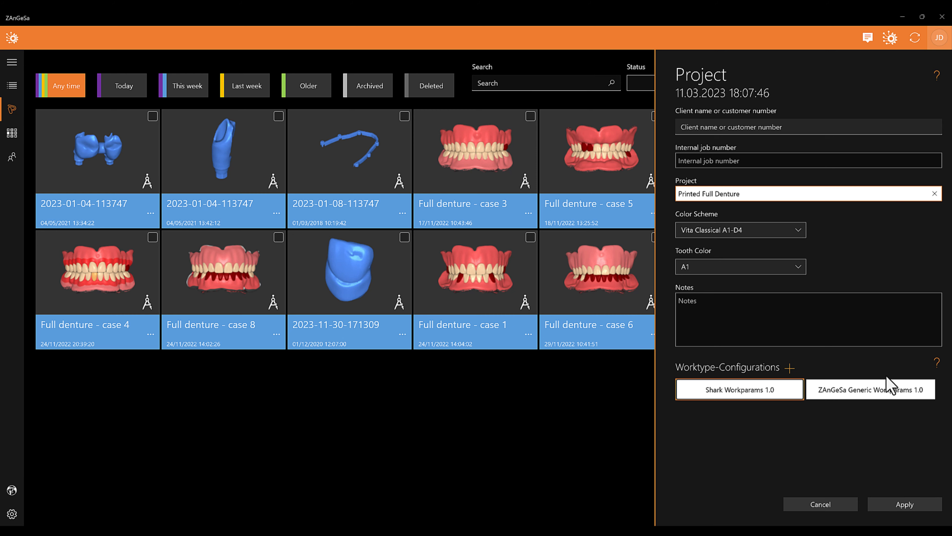
left_click(890, 503)
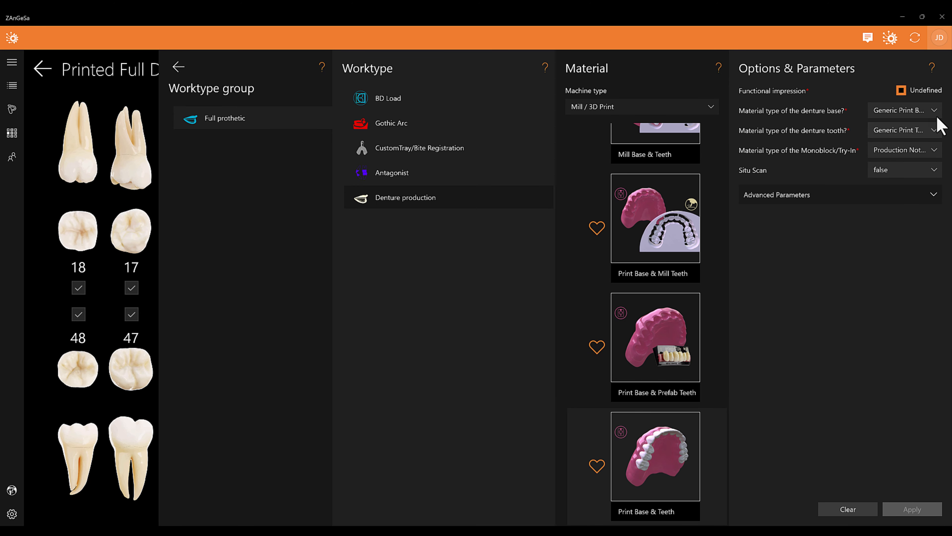
Set the functional impression to No, choose DENTURE BASE pink as the denture base material and open the denture tooth material choices
left_click(913, 90)
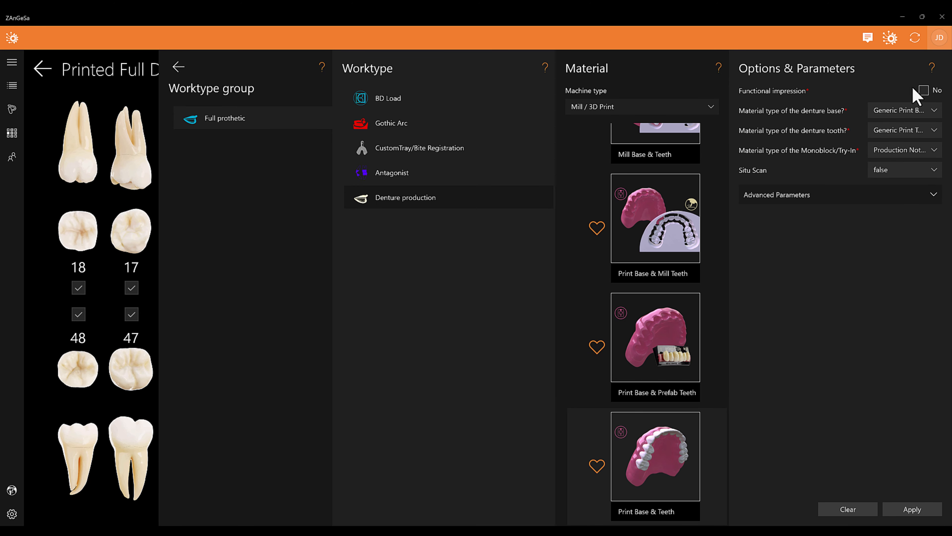
left_click(933, 113)
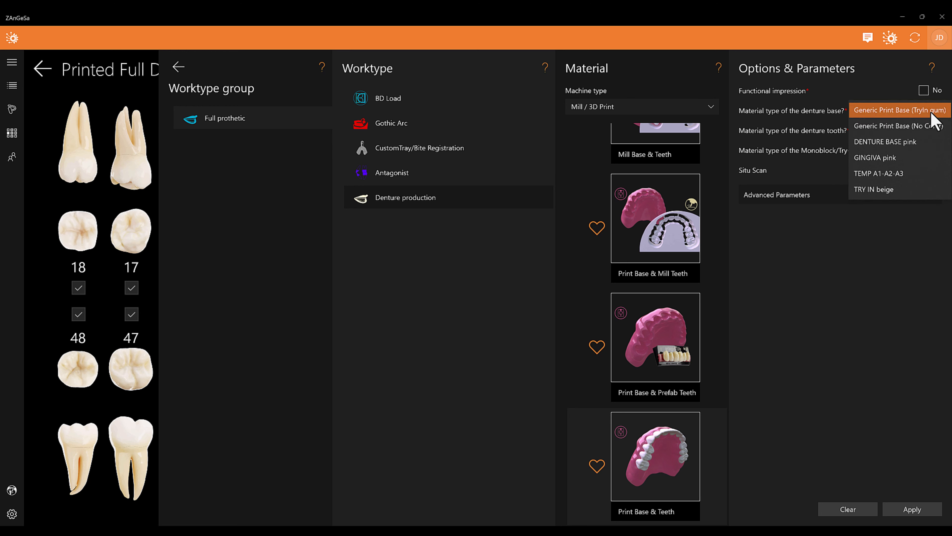
left_click(922, 144)
left_click(927, 136)
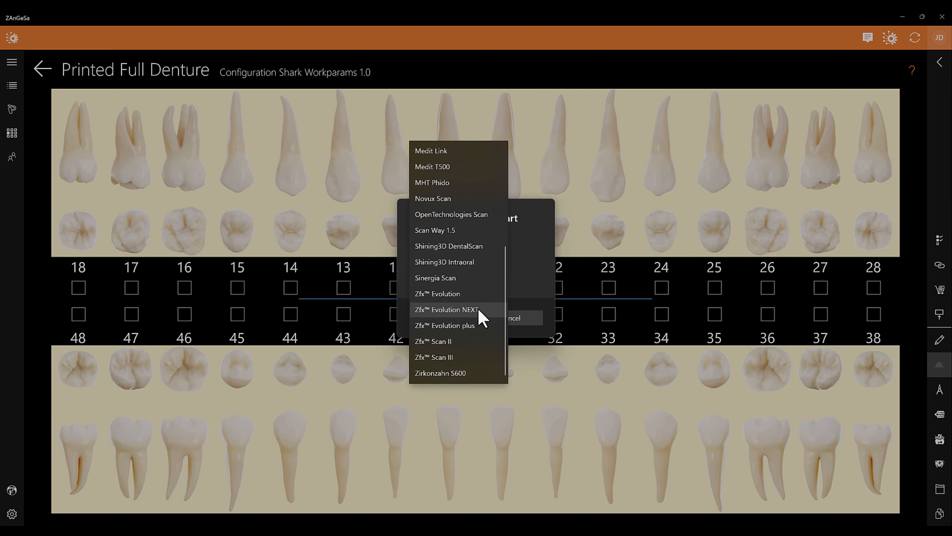
Select Zfx Evolution NEXT as the scanner for the Printed Full Denture project
left_click(479, 310)
left_click(477, 316)
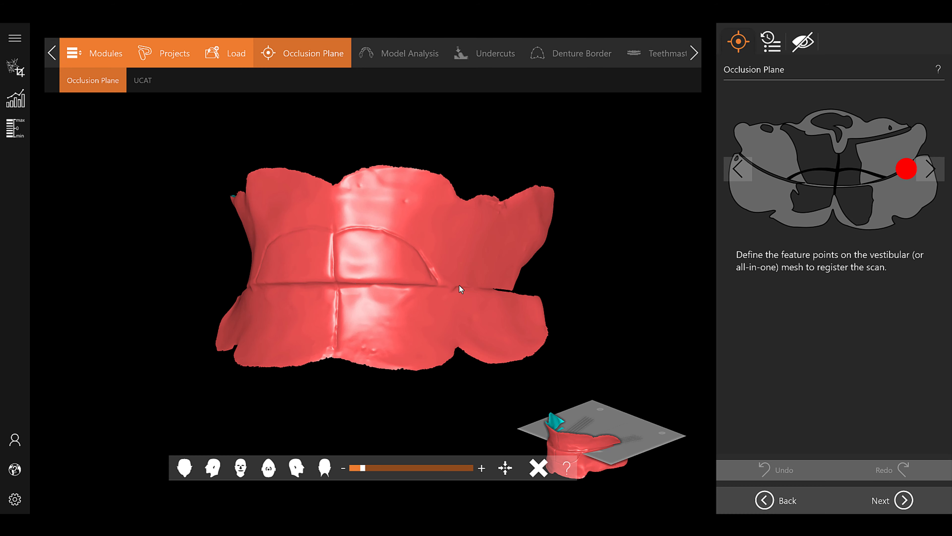
Accept the occlusion plane for the loaded jaws and continue to the lower jaw morphology analysis
left_click(250, 276)
left_click(330, 278)
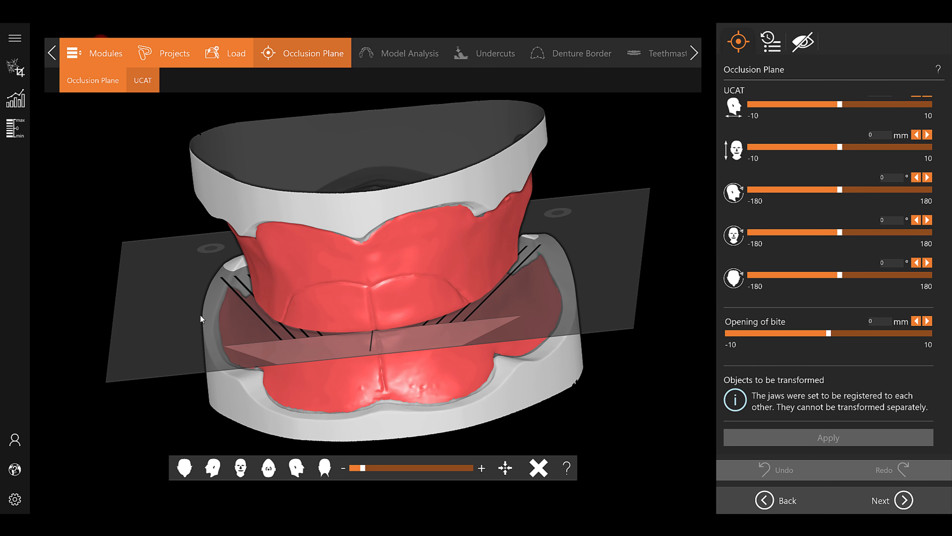
left_click(903, 500)
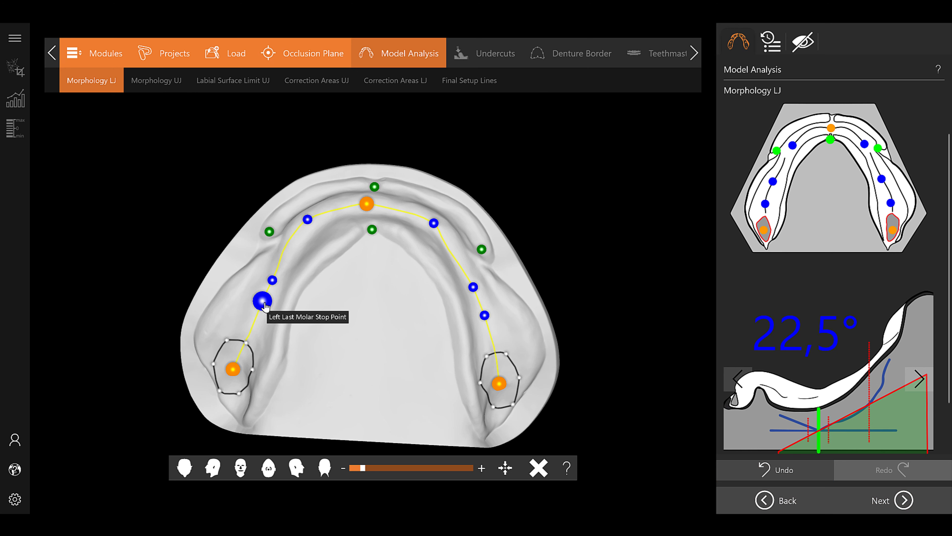
Move the last molar stop points on both sides of the lower jaw backward along the ridge and continue to the upper jaw morphology
left_click_drag(260, 306, 254, 324)
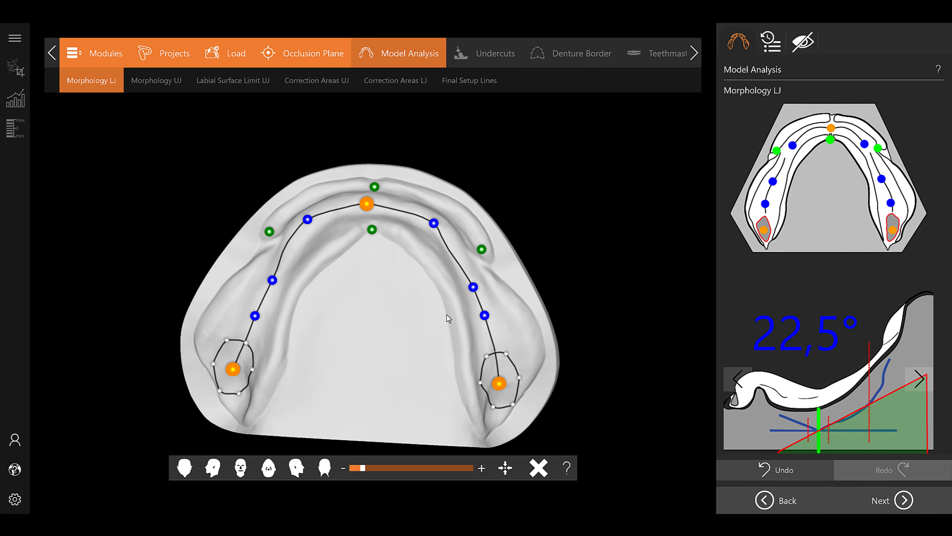
left_click_drag(485, 317, 489, 336)
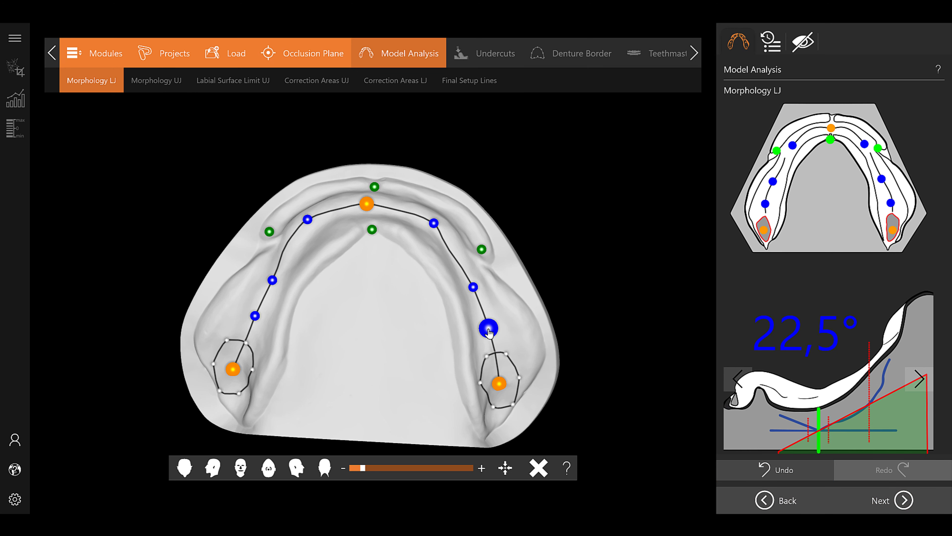
left_click(902, 499)
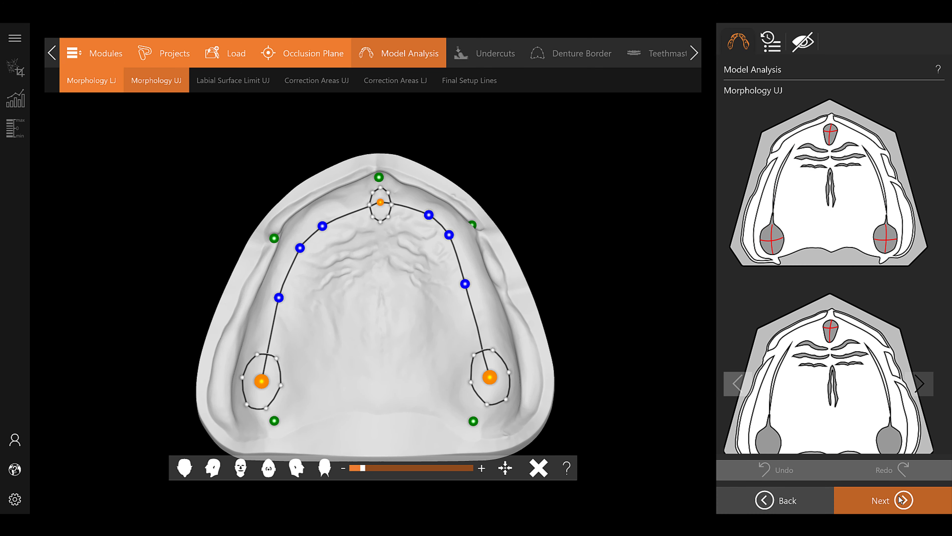
Shift one front ridge point outward and the Right Pterygomandibular Fold point inward on the upper jaw, and continue to the labial surface limit
left_click_drag(322, 226, 328, 216)
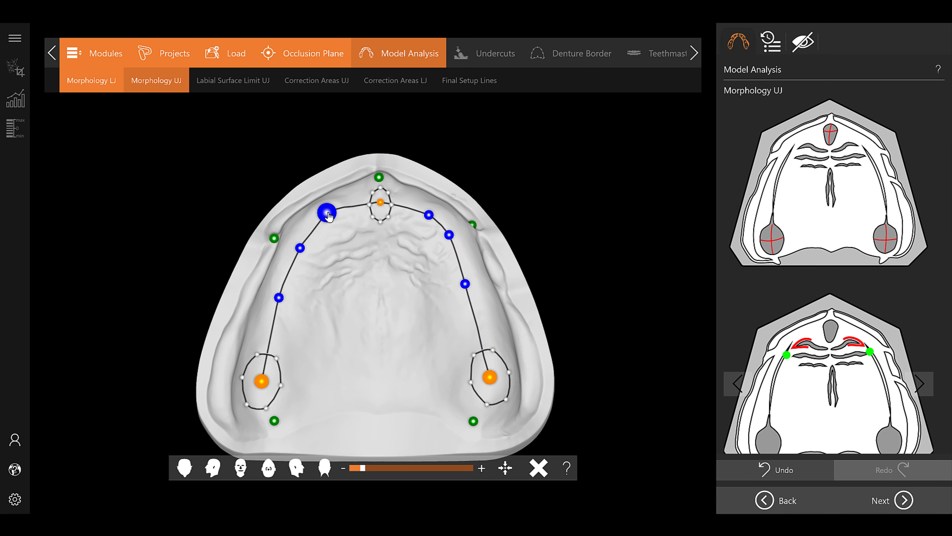
left_click_drag(273, 423, 295, 420)
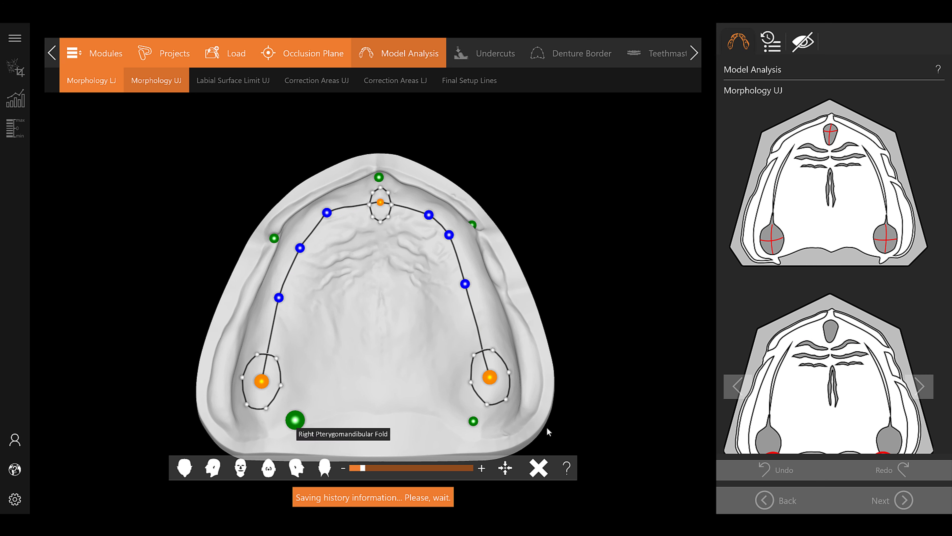
left_click(901, 501)
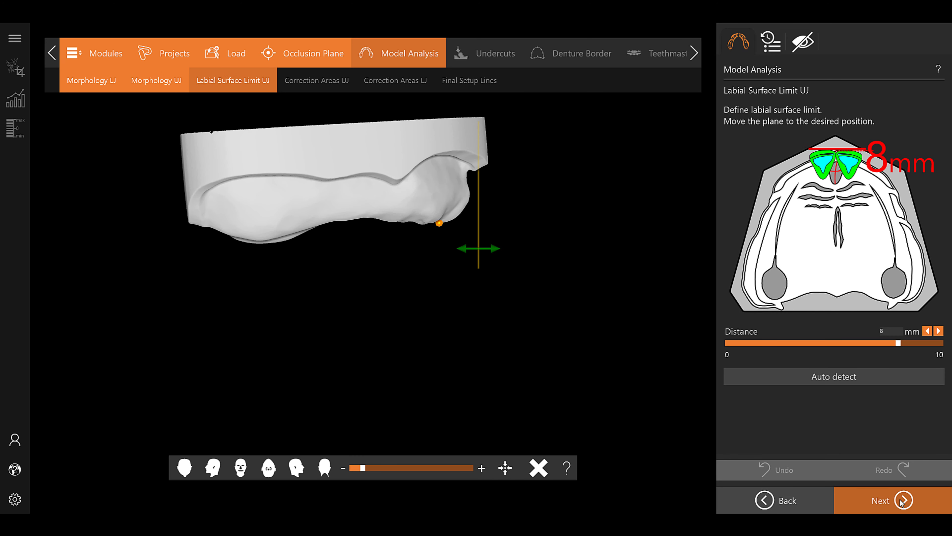
Accept the upper jaw's labial surface limit and Gerber correction areas, completing the model analysis and continuing to the undercuts
left_click(902, 501)
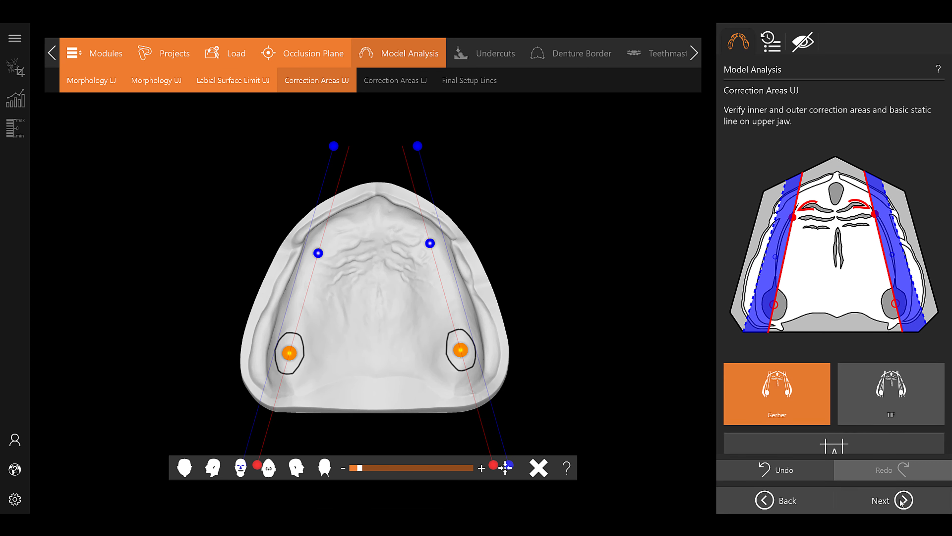
scroll(489, 418, "down", 2)
scroll(487, 418, "up", 1)
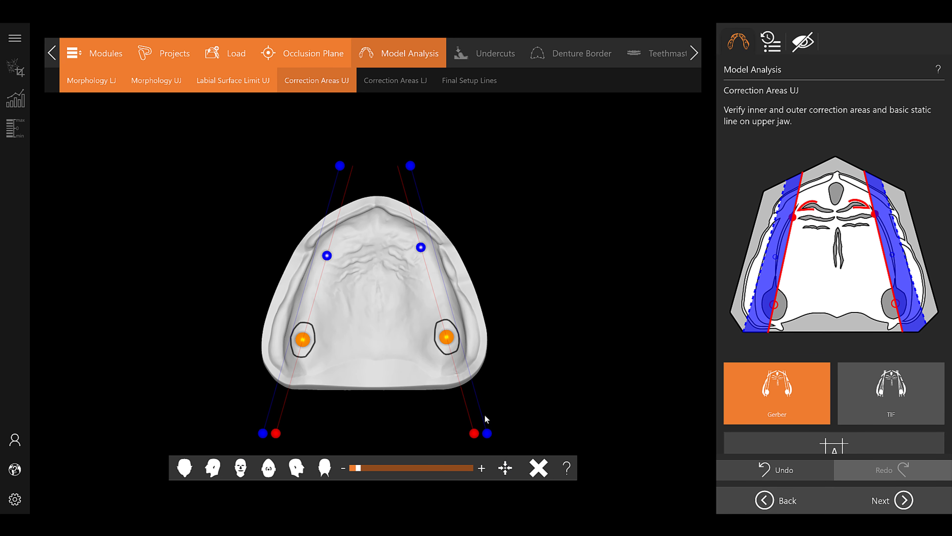
left_click(904, 501)
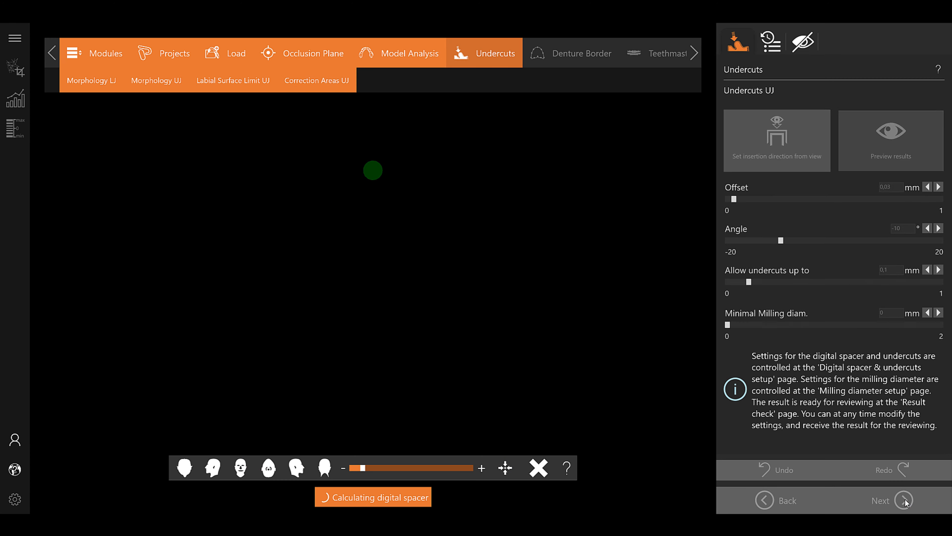
Check the upper jaw undercuts through the milling diameter setup, inspect the lower jaw undercuts and continue to the upper denture border
right_click_drag(504, 364, 435, 264)
left_click(457, 112)
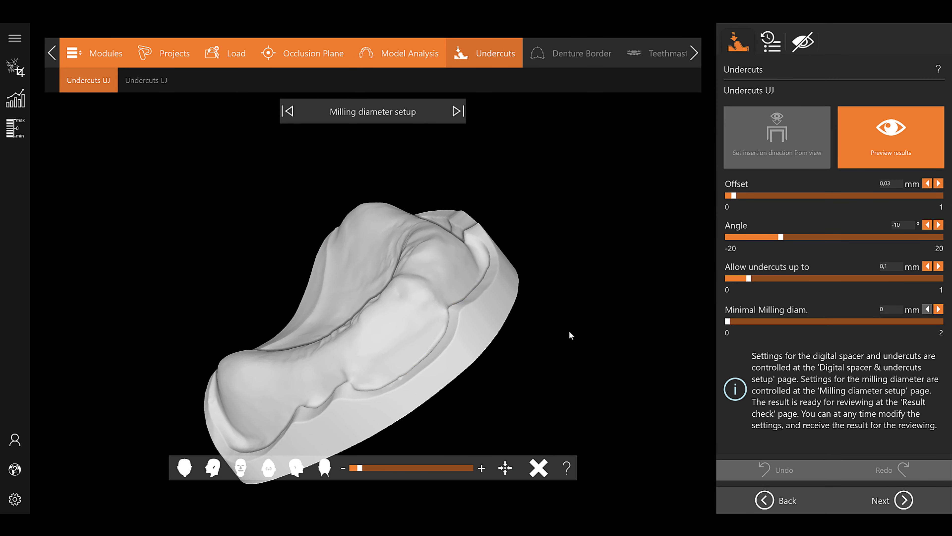
left_click(886, 494)
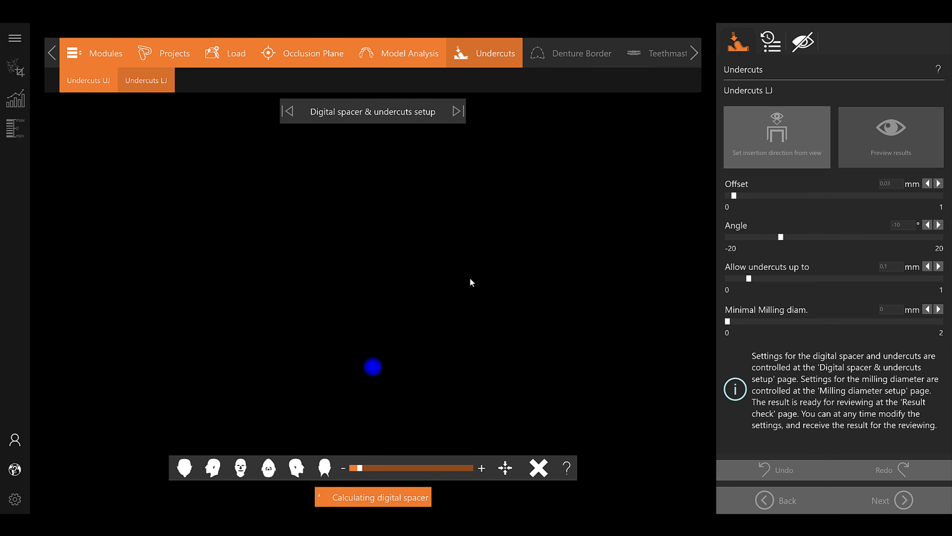
right_click_drag(391, 378, 388, 325)
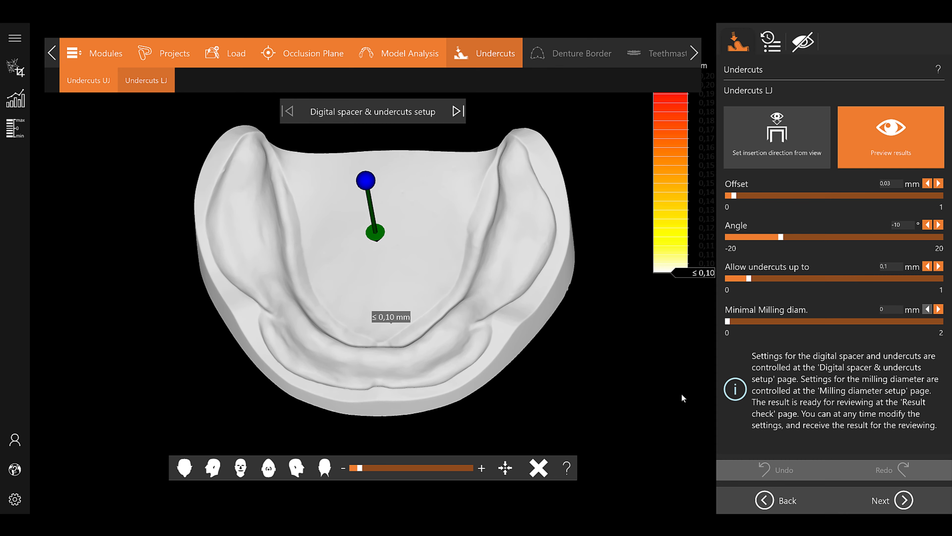
left_click(901, 504)
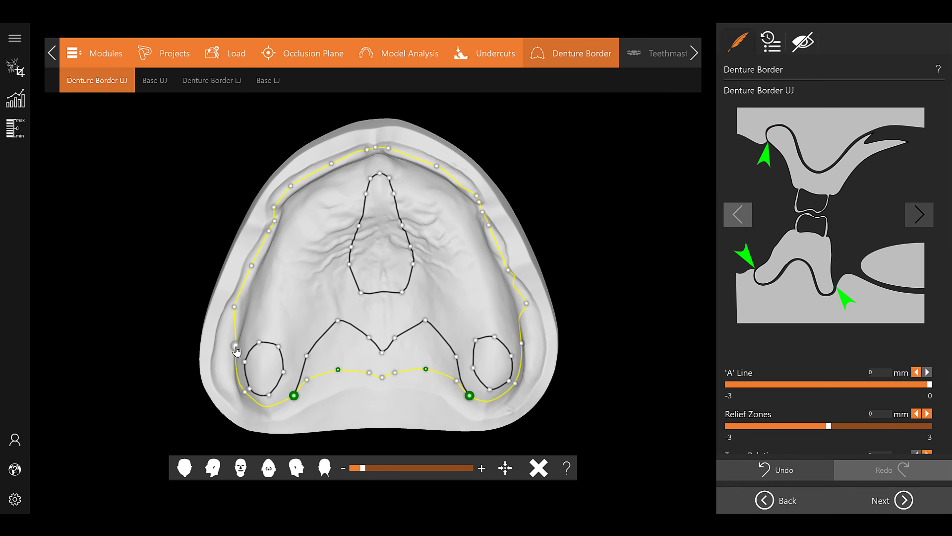
Reshape the upper jaw denture border by moving its control points around the molar regions and along the front vestibule
left_click_drag(243, 392, 236, 396)
left_click_drag(515, 383, 520, 381)
left_click_drag(521, 343, 525, 341)
left_click_drag(519, 381, 520, 389)
left_click_drag(527, 303, 523, 309)
left_click_drag(507, 270, 506, 270)
left_click_drag(489, 225, 487, 225)
left_click_drag(437, 166, 459, 181)
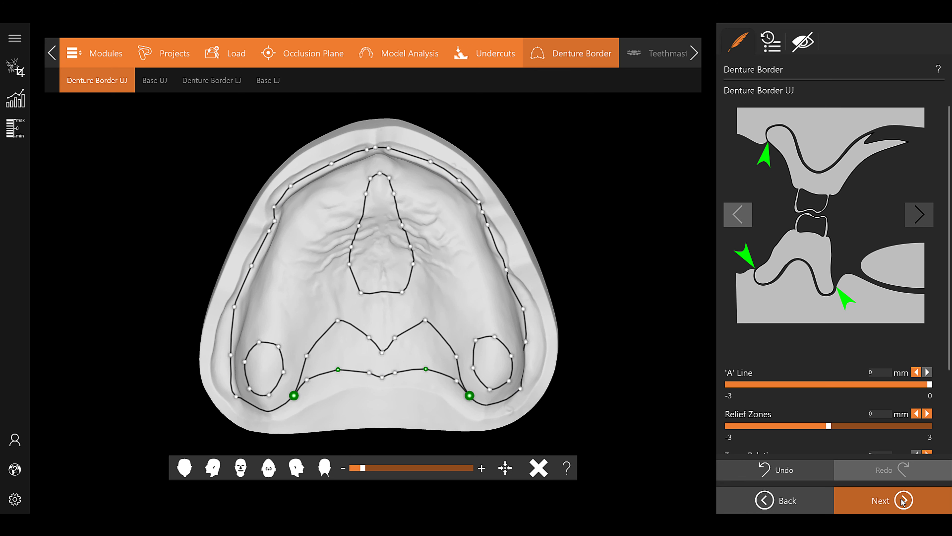
Set the upper jaw 'A' Line to -0.7 mm and Relief Zones to -0.1 mm, apply them and continue to the base
scroll(823, 404, "down", 3)
left_click_drag(929, 286, 882, 286)
left_click(825, 408)
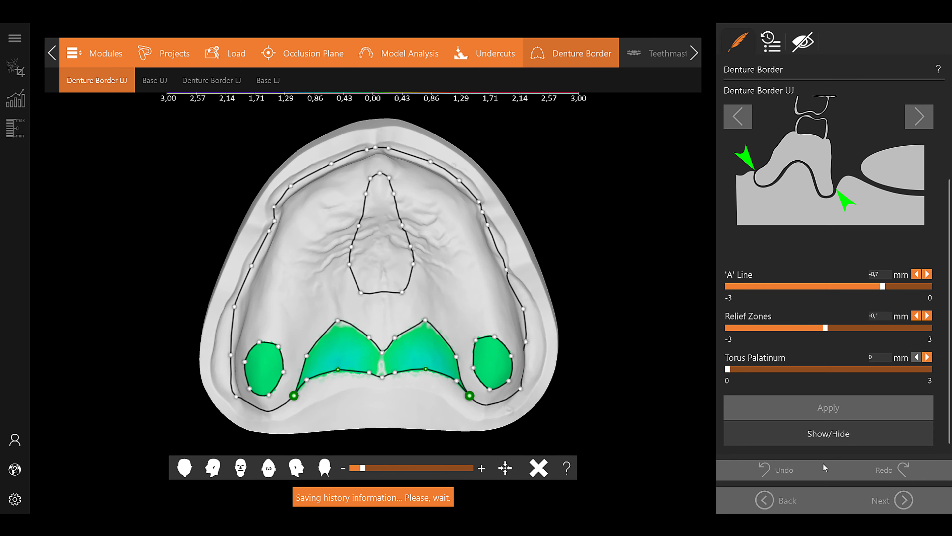
left_click(903, 500)
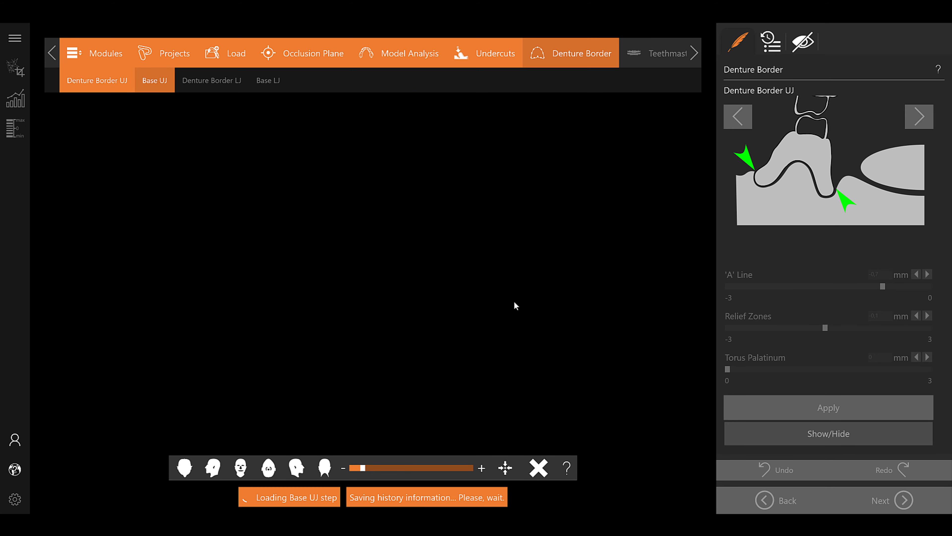
Set the upper jaw base thickness to 2.1 mm, calculate the base and inspect it
mouse_move(772, 139)
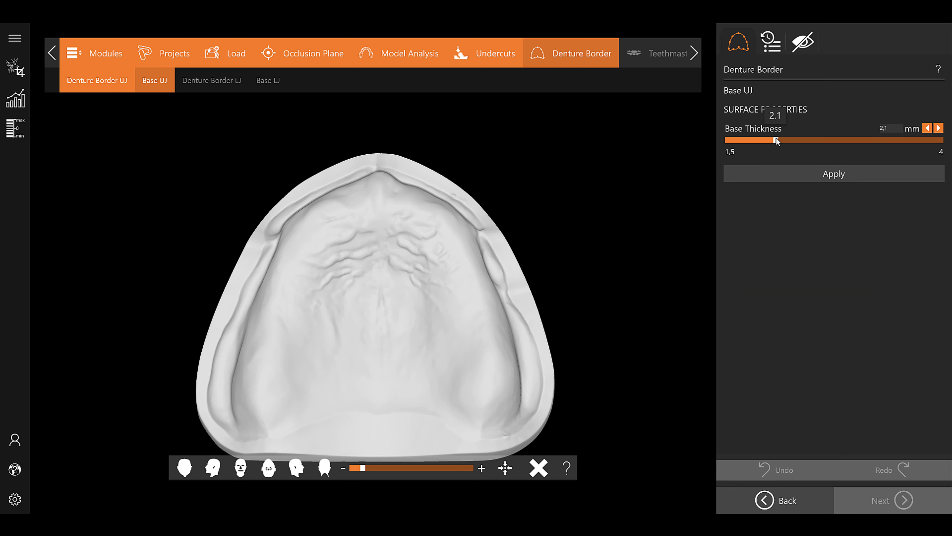
left_click(772, 174)
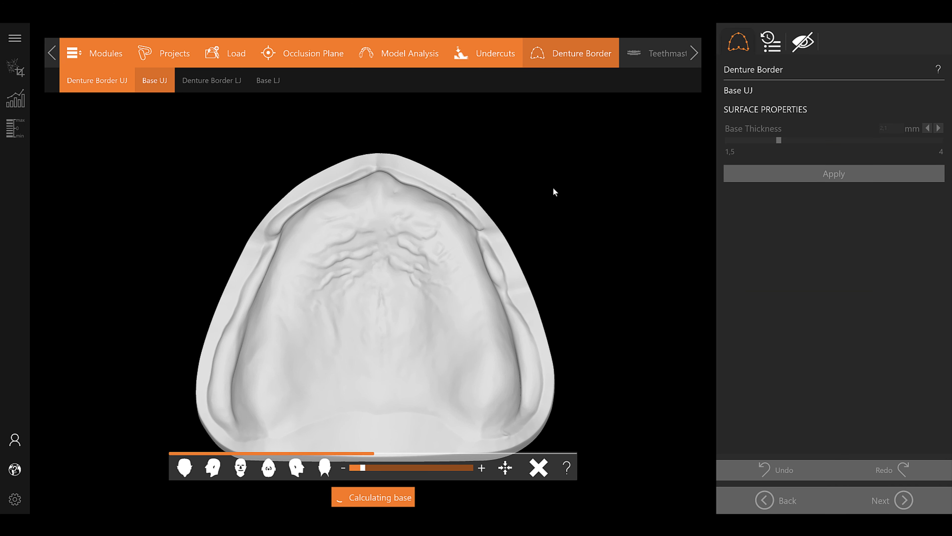
right_click_drag(469, 228, 555, 285)
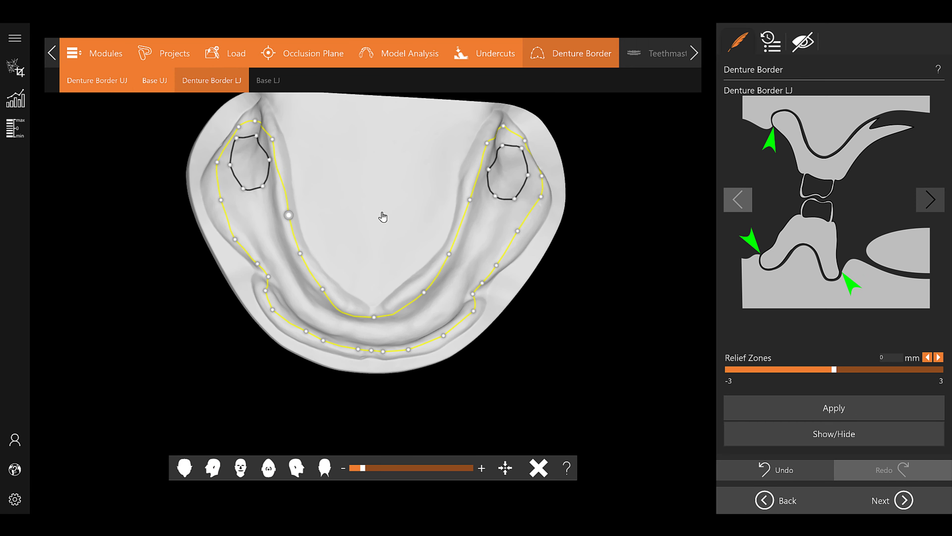
Adjust the lower jaw denture border points and apply a negative relief zone offset
left_click_drag(467, 218, 468, 219)
right_click_drag(357, 381, 366, 349)
left_click_drag(406, 378, 390, 382)
left_click_drag(834, 370, 802, 369)
left_click(803, 403)
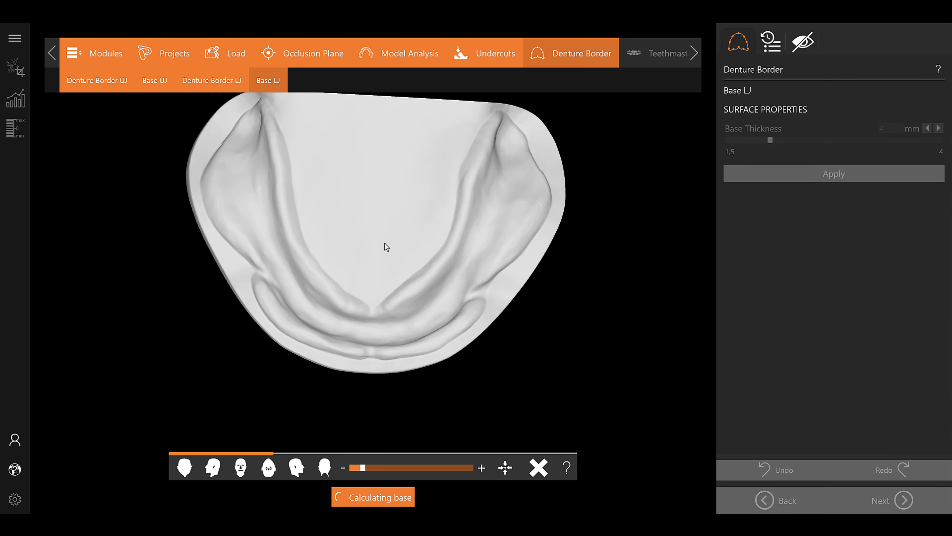
Calculate and inspect the lower jaw base, and continue to the Teethmaster setup
right_click_drag(610, 242, 321, 247)
left_click(908, 505)
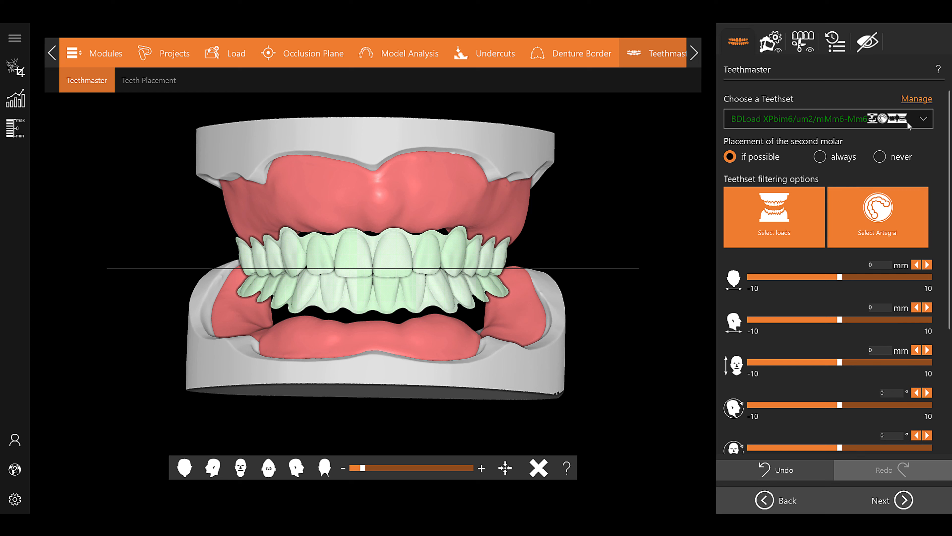
Install the "BDLoad bim6/um2/m BDLoad_M" teethmaster package from the additional packages and return to the tooth setup
left_click(909, 100)
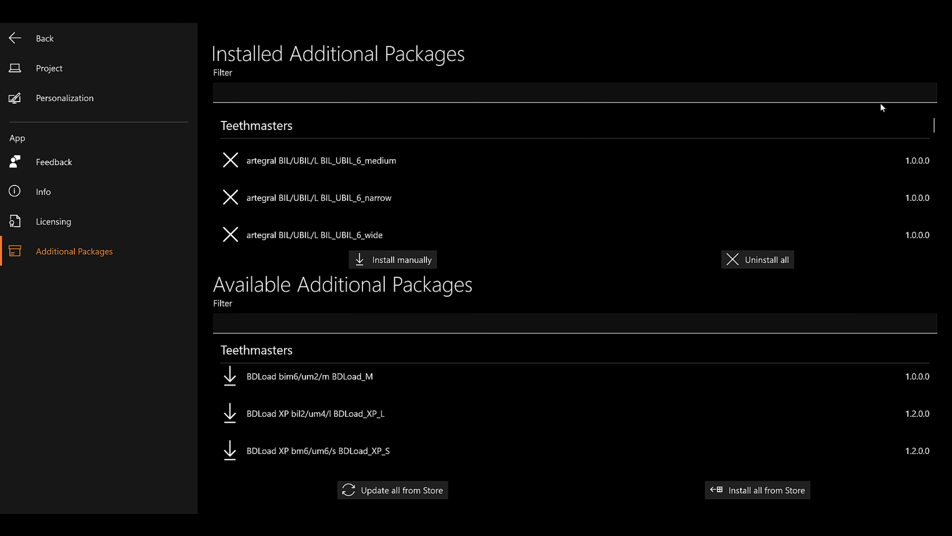
left_click(229, 374)
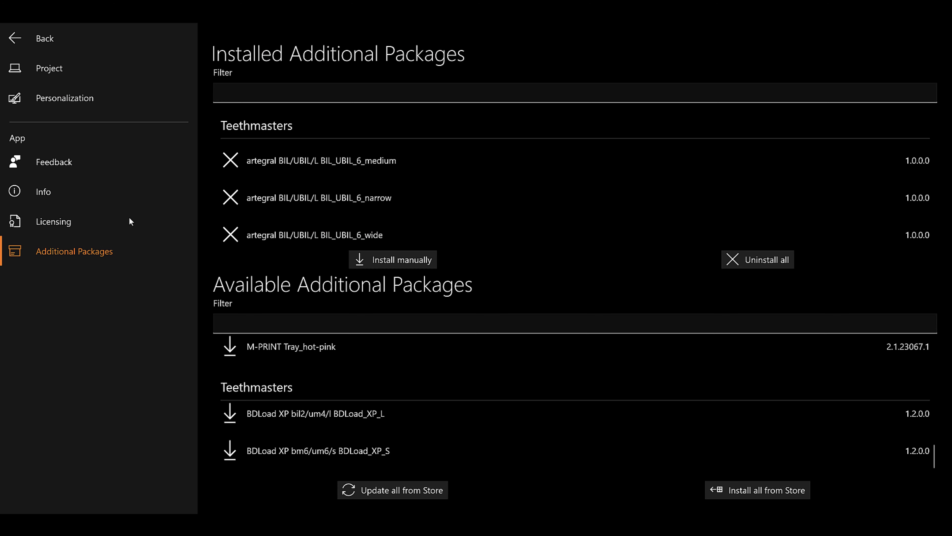
left_click(25, 38)
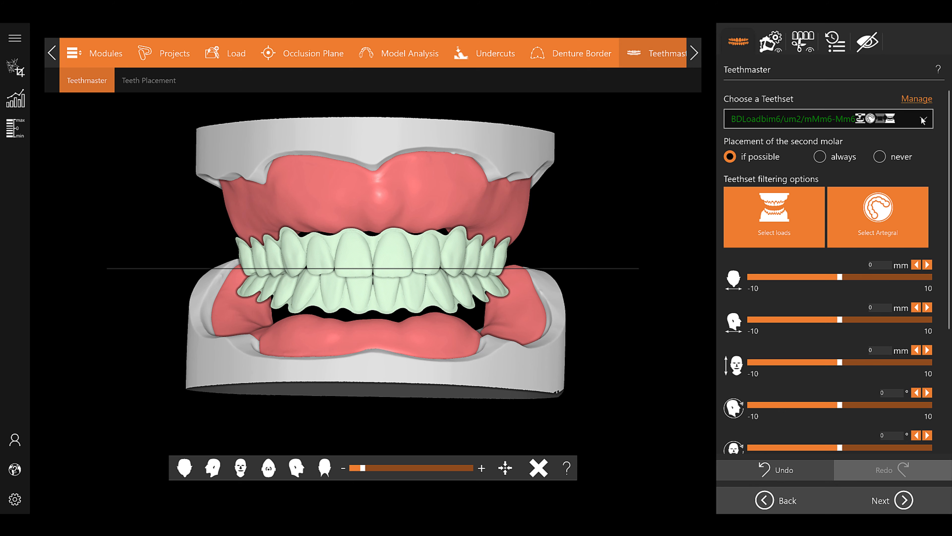
Browse the available teethsets and choose the artegral ITS/UIS/S set with the S w 6-6 specification
left_click(892, 119)
scroll(890, 140, "down", 10)
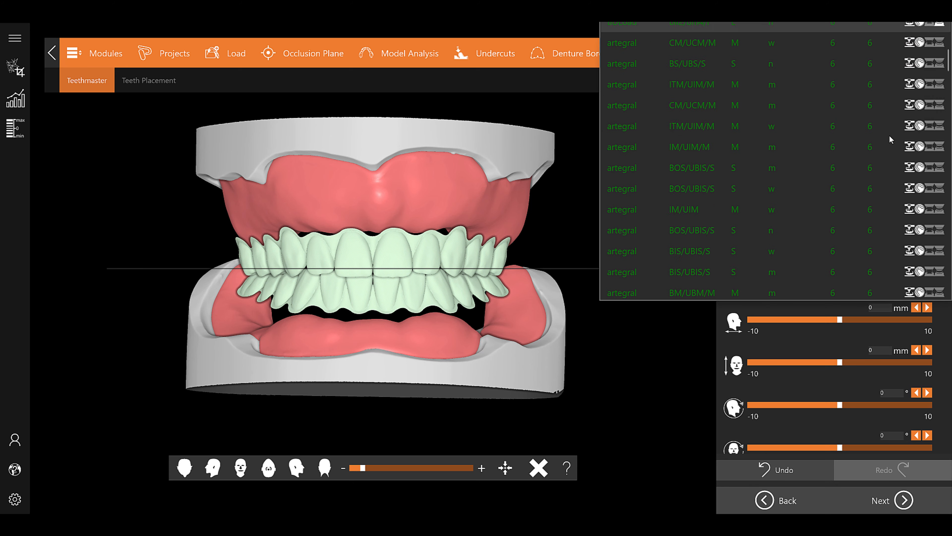
scroll(888, 136, "up", 10)
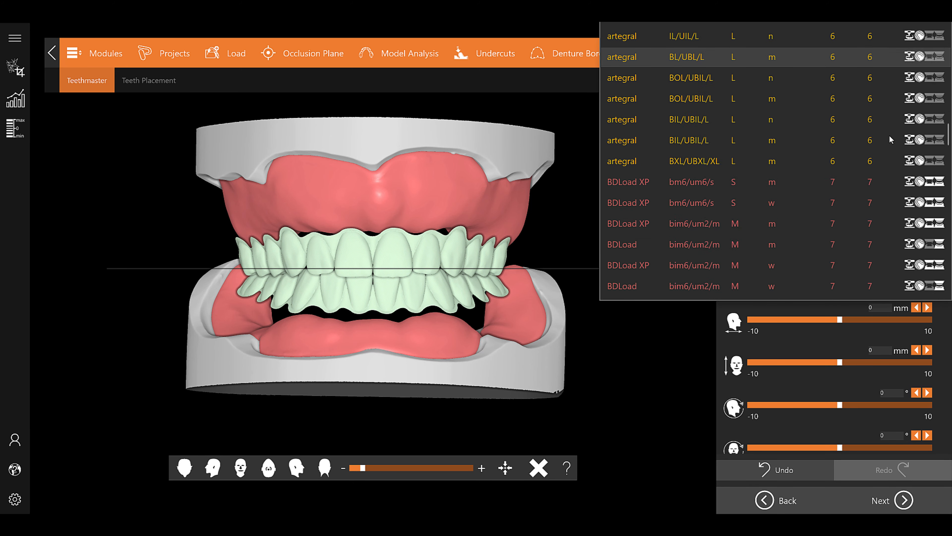
scroll(888, 135, "up", 2)
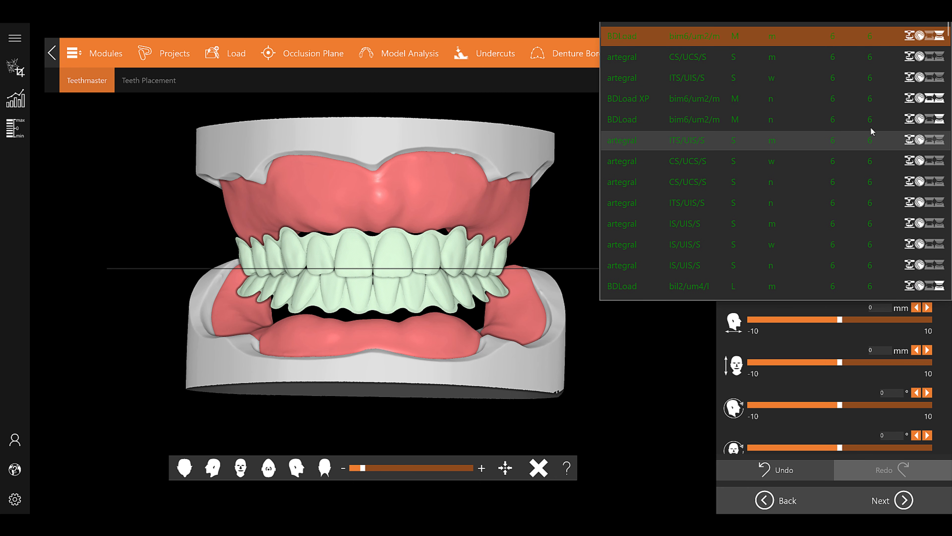
left_click(758, 83)
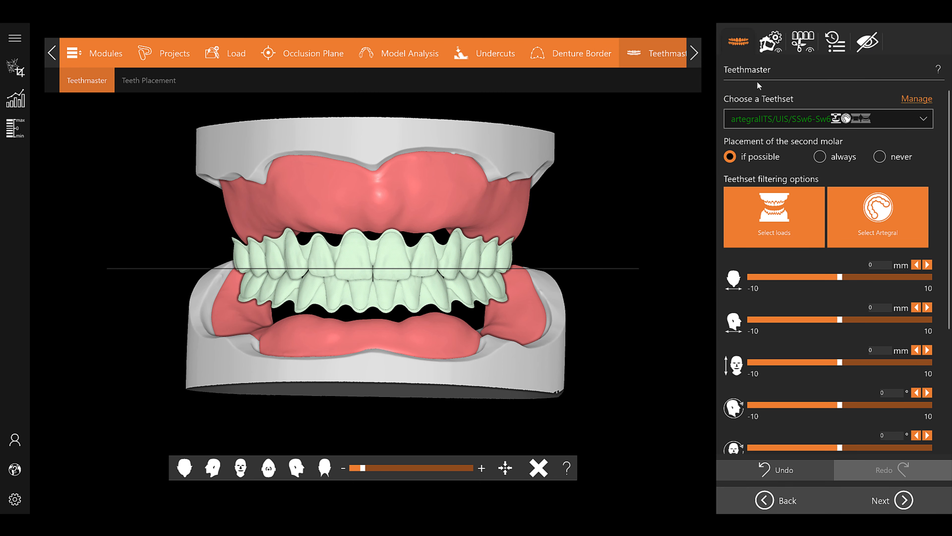
Set the opening of bite to 0.4 mm while viewing the teeth from the side, and continue to Teeth Placement
scroll(762, 163, "down", 5)
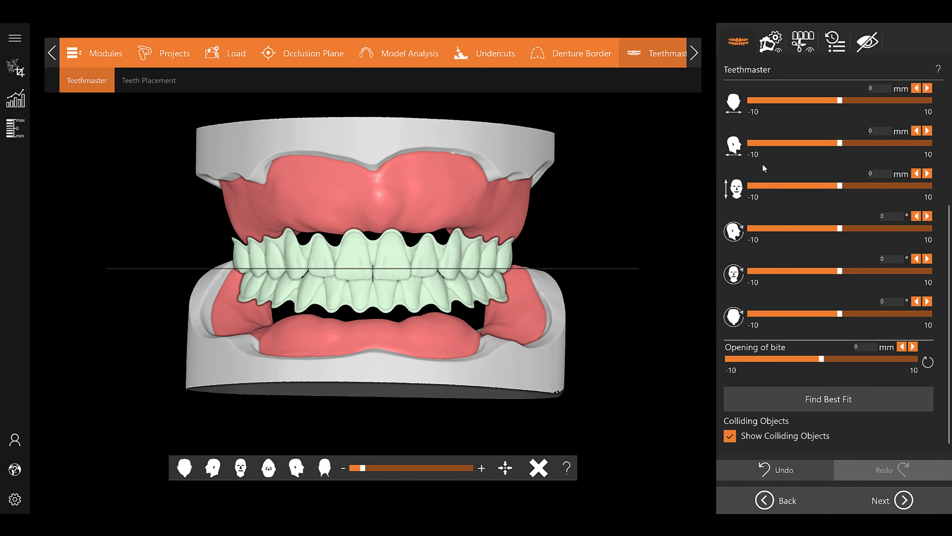
left_click(320, 465)
left_click_drag(821, 358, 826, 357)
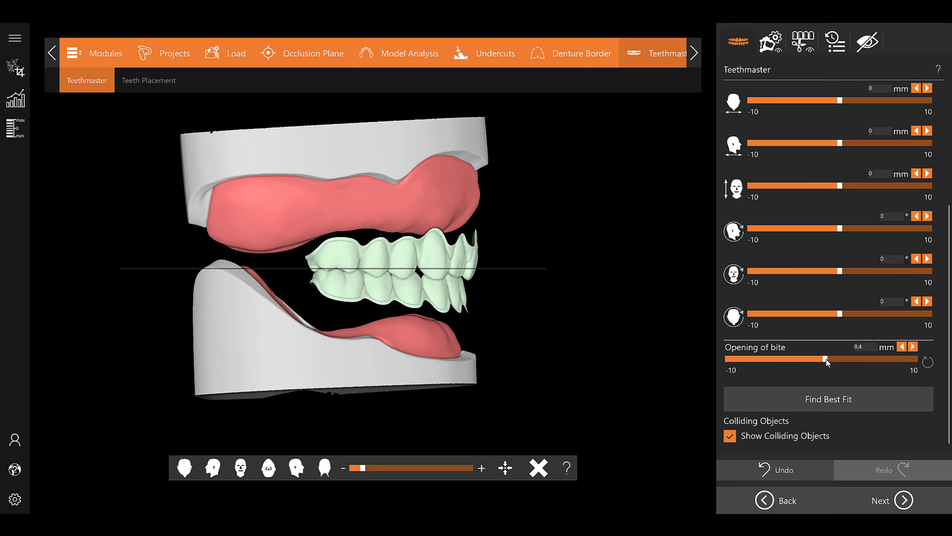
left_click(905, 500)
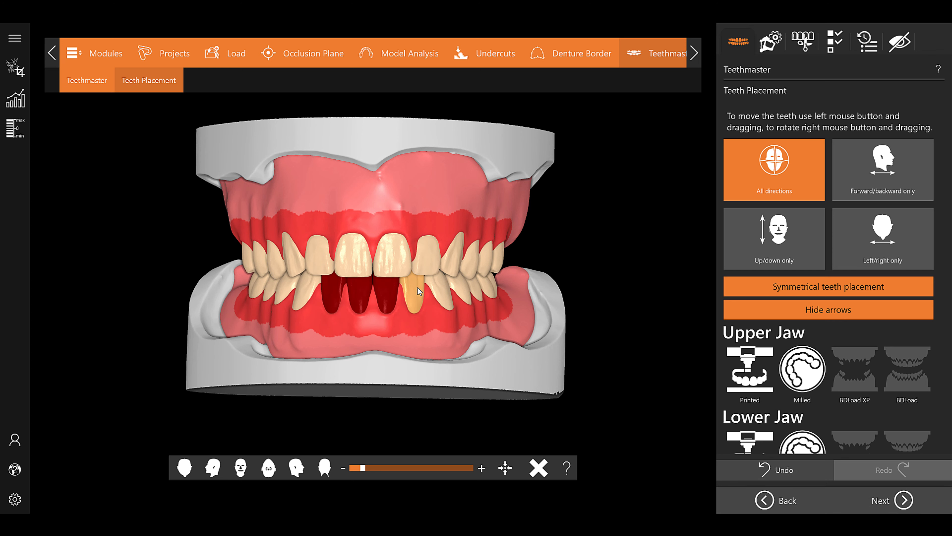
Check the placed teeth and gums from both sides, and continue to Free Forming
right_click_drag(591, 251, 474, 265)
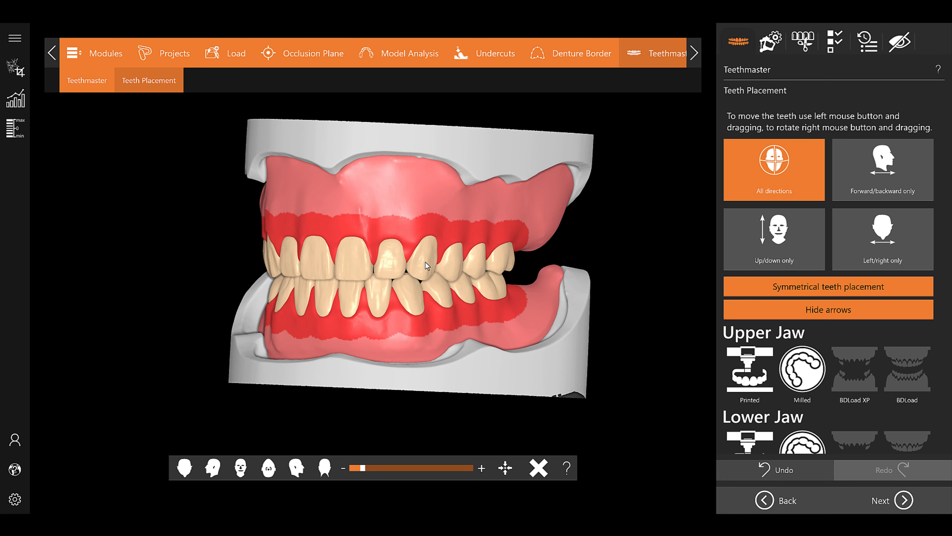
right_click_drag(202, 263, 322, 260)
left_click(908, 500)
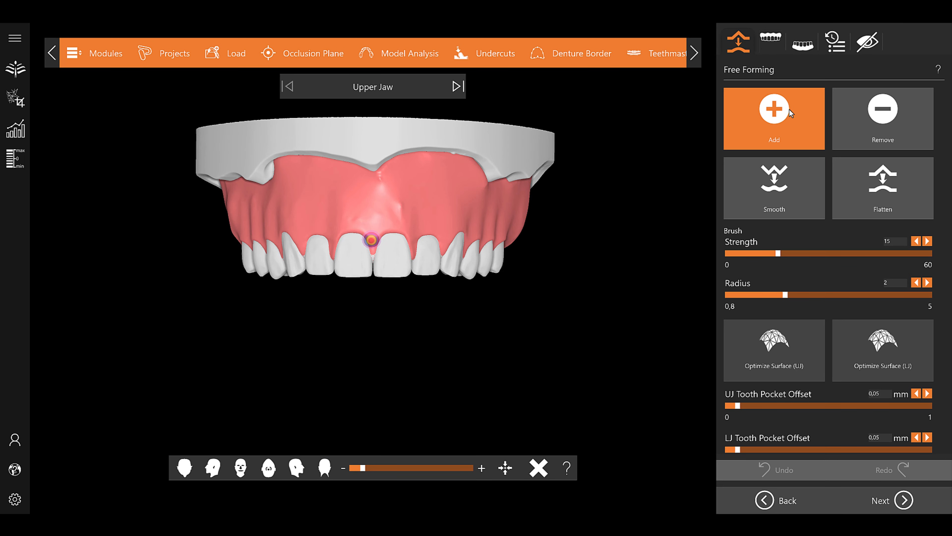
Carve root contours into the front gum surfaces of the upper and lower jaws with the Remove brush
left_click(885, 113)
left_click_drag(414, 225, 281, 225)
right_click_drag(450, 240, 375, 225)
mouse_move(374, 223)
left_mouse_down()
mouse_move(461, 221)
mouse_move(351, 219)
left_mouse_up()
right_click_drag(351, 219, 390, 225)
left_click_drag(313, 225, 366, 205)
right_click_drag(450, 225, 375, 225)
left_click_drag(375, 221, 442, 197)
right_click_drag(441, 199, 308, 212)
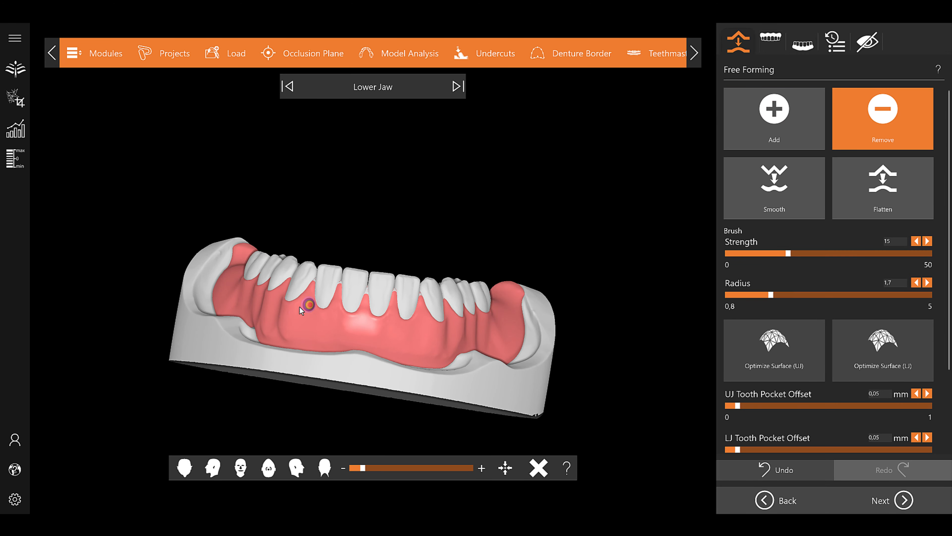
left_click_drag(308, 315, 425, 323)
right_click_drag(425, 322, 402, 328)
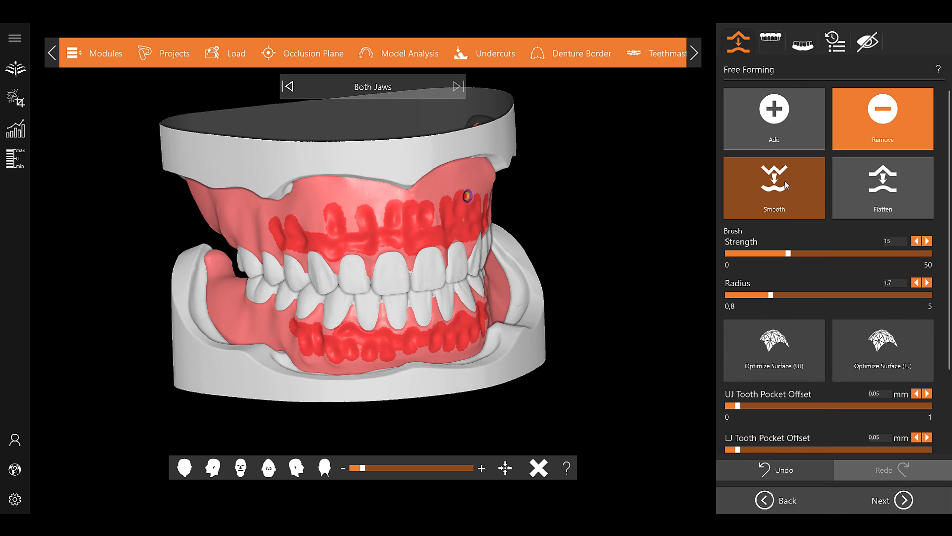
Smooth the carved gum surfaces of both jaws with the Smooth brush at a radius of 3.4
left_click(783, 192)
left_click_drag(781, 297, 852, 295)
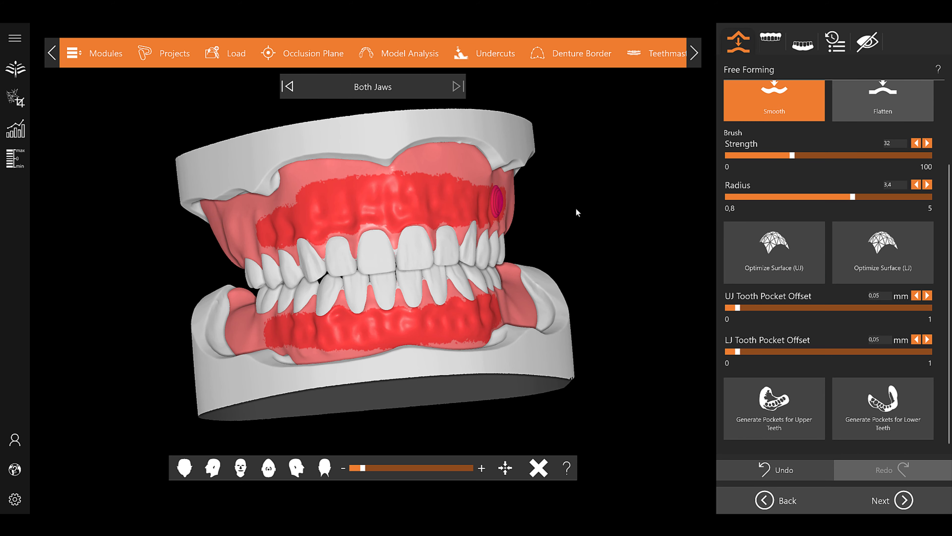
right_click_drag(576, 209, 584, 227)
Set the tooth pocket offset to 0.09 mm for the upper jaw and 0.13 mm for the lower jaw, and generate the pockets
left_click_drag(739, 308, 748, 308)
left_click_drag(739, 351, 749, 350)
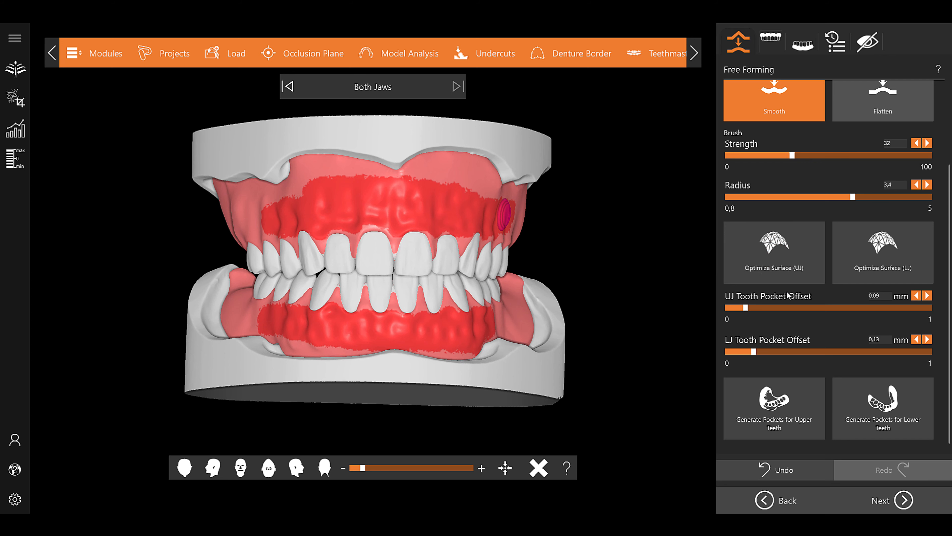
left_click(774, 407)
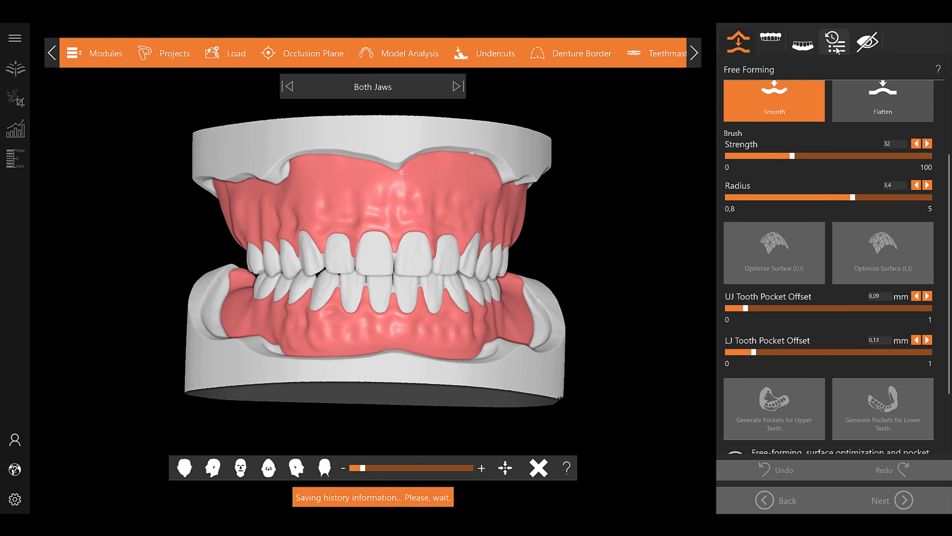
Hide the upper and lower bridged teeth meshes, inspect the tooth pockets in the gums, and continue to Export
left_click(867, 41)
left_click(739, 227)
left_click(767, 311)
right_click_drag(436, 351, 427, 387)
left_click(738, 395)
scroll(761, 371, "down", 3)
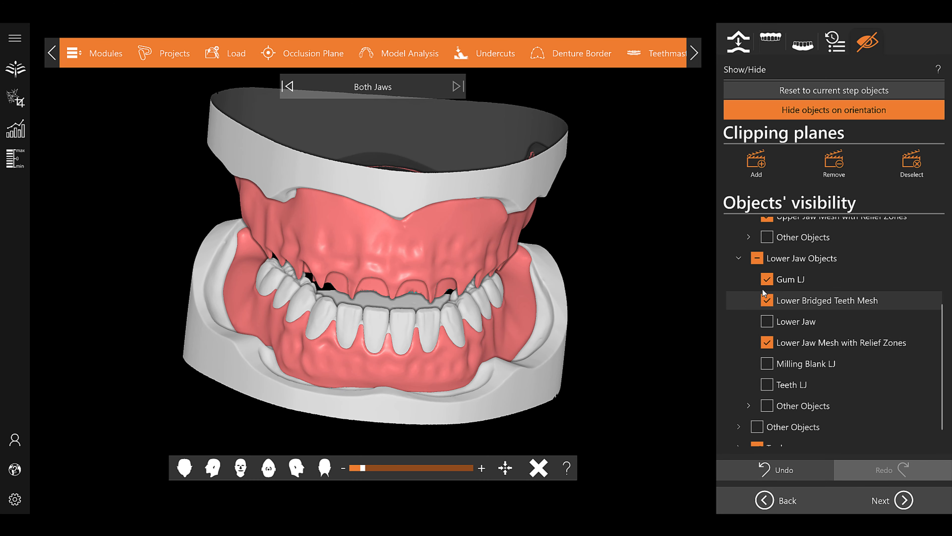
left_click(766, 300)
right_click_drag(408, 338, 402, 268)
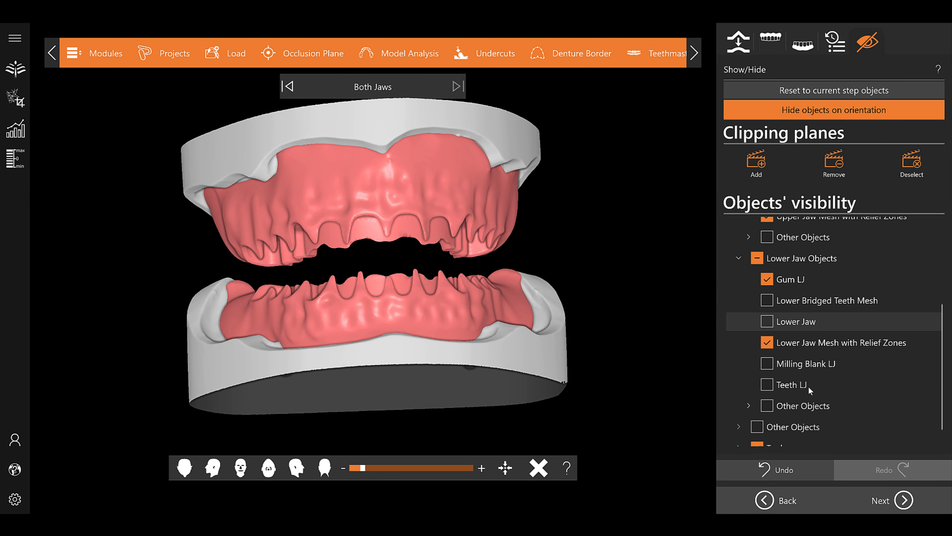
left_click(903, 499)
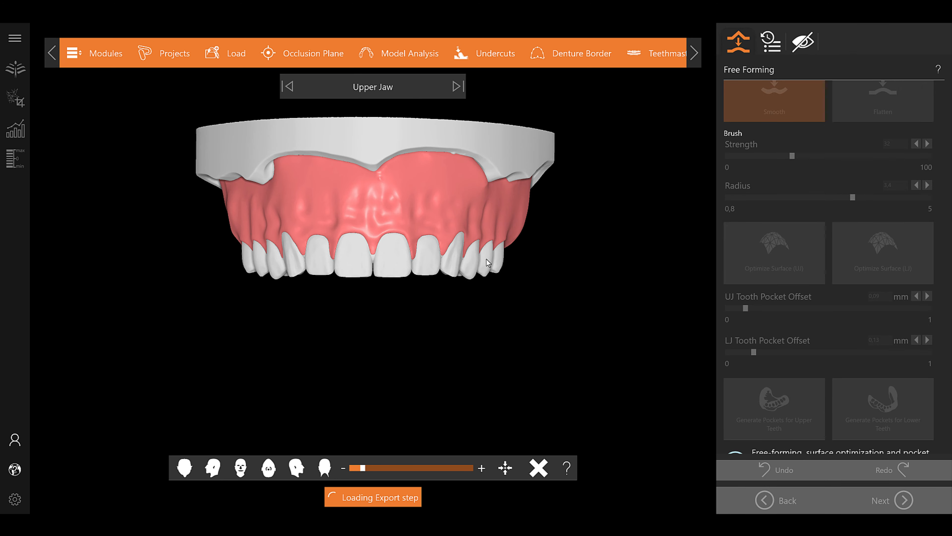
Set up the gum parts for printing with the DENTURE BASE pink material
scroll(800, 356, "down", 2)
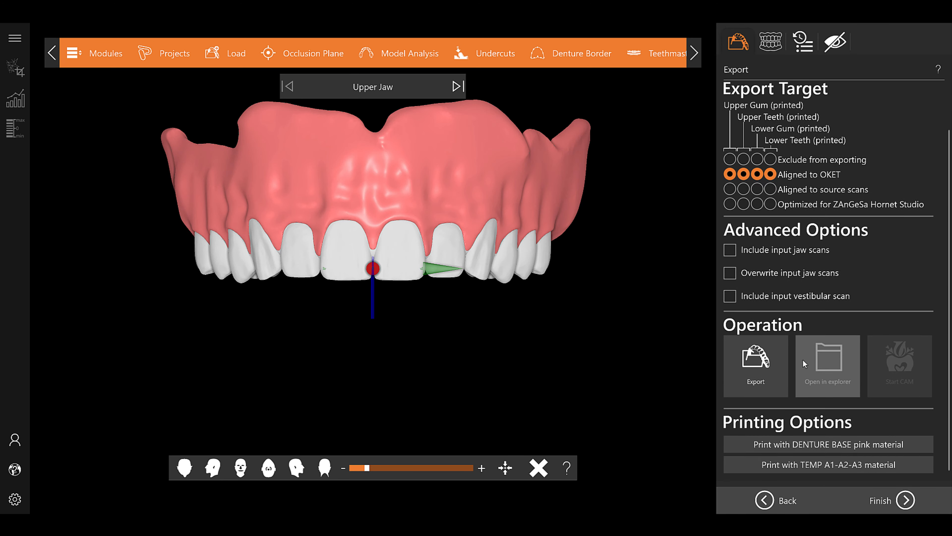
left_click(785, 444)
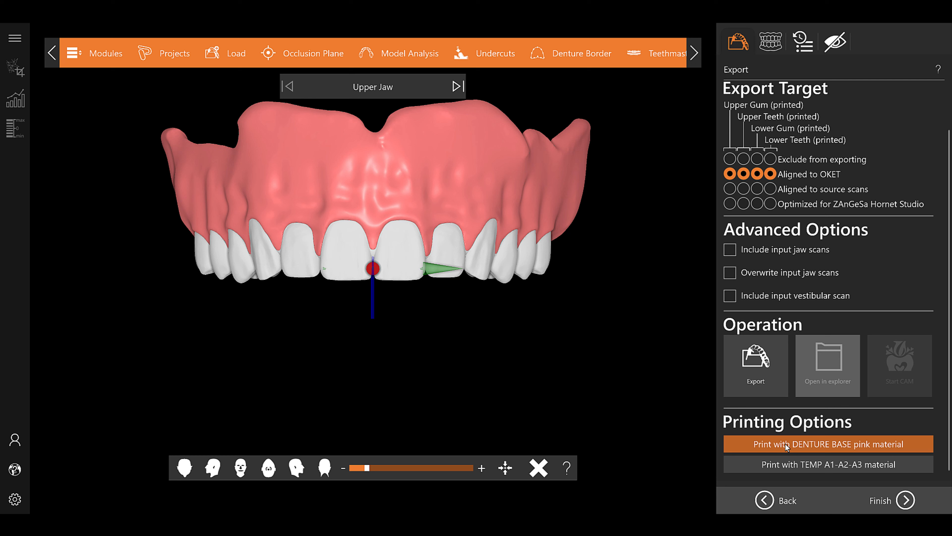
left_click(783, 362)
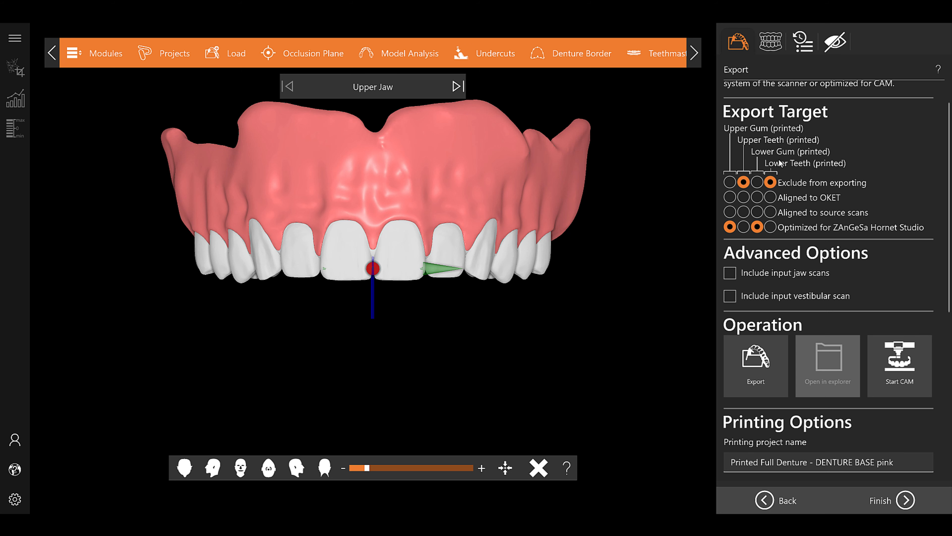
Choose the Hornet Printer for the DENTURE BASE pink print project and export the gum files
scroll(770, 210, "down", 3)
scroll(770, 260, "down", 3)
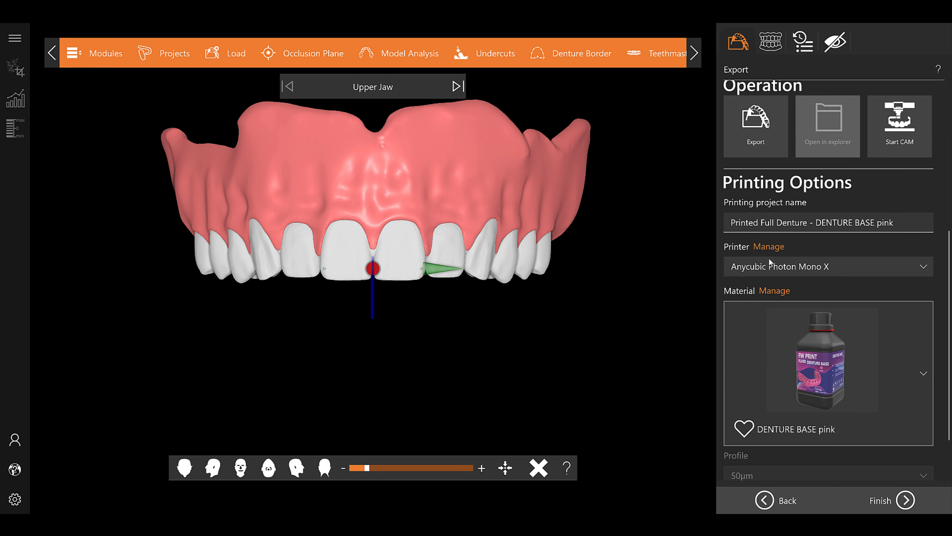
left_click(769, 267)
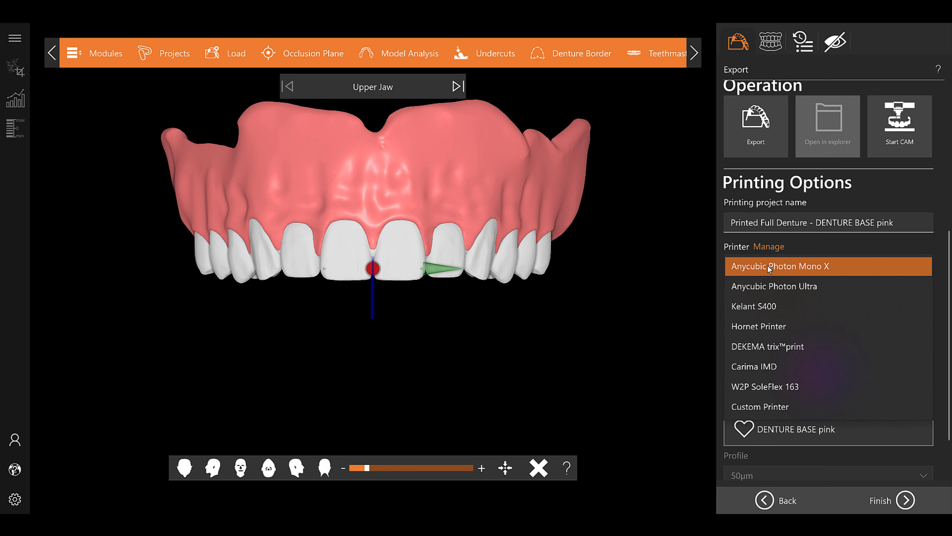
left_click(763, 326)
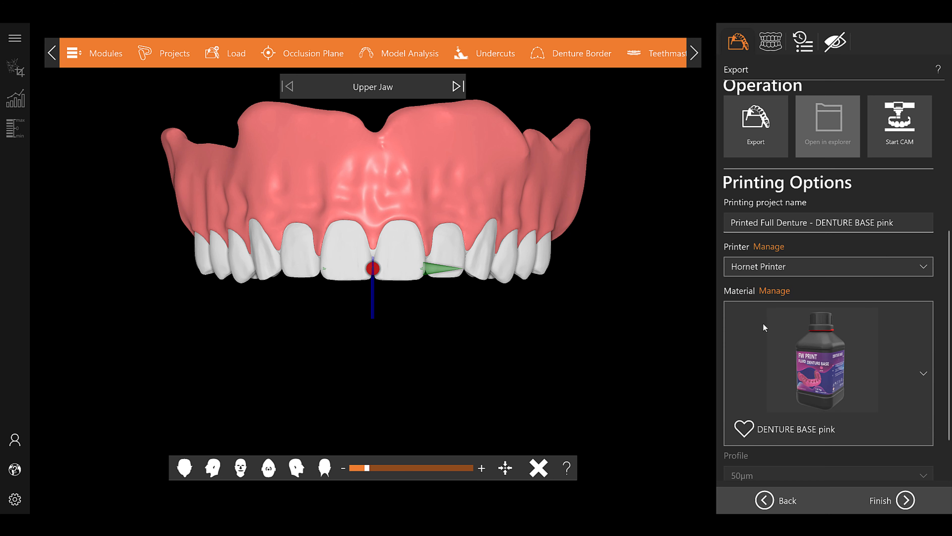
scroll(761, 166, "up", 3)
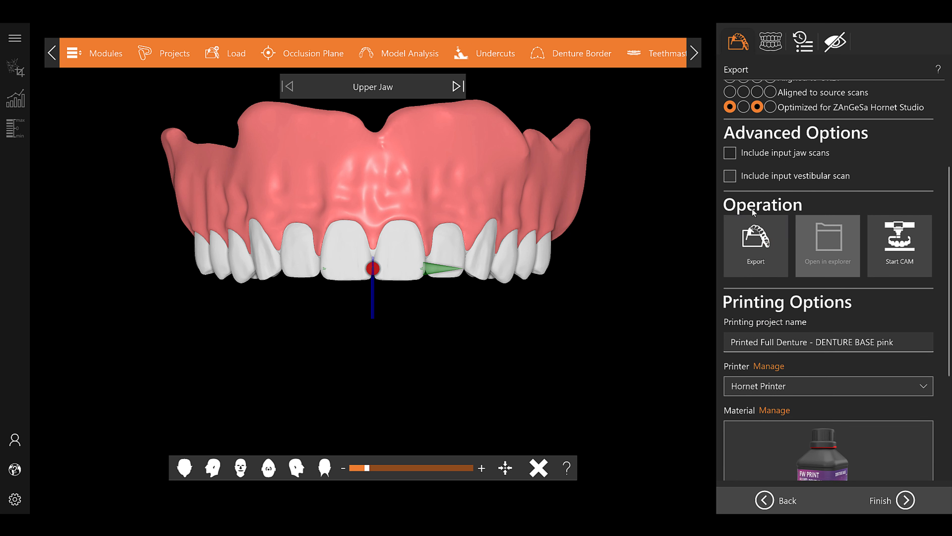
left_click(752, 241)
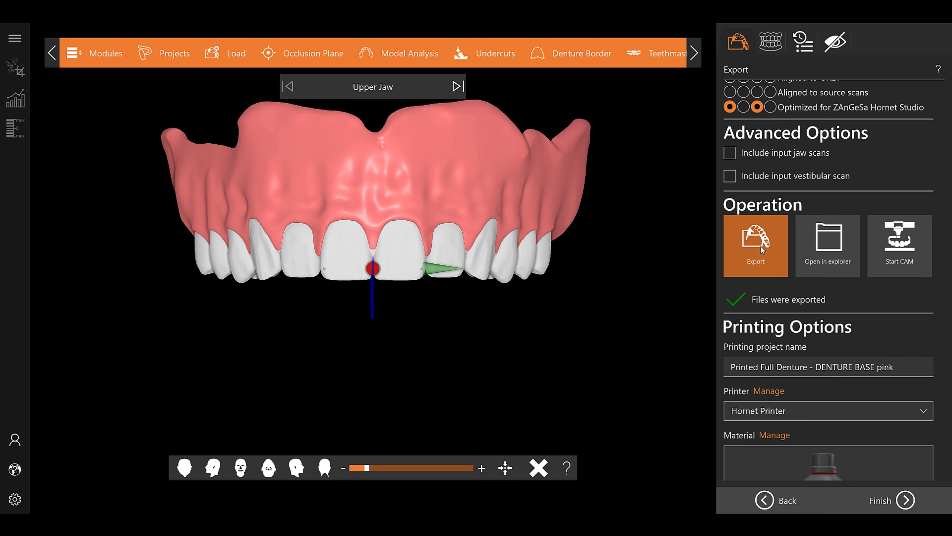
Set up the upper and lower teeth for printing with the TEMP A1-A2-A3 material and export their files
scroll(763, 252, "down", 3)
scroll(764, 256, "down", 2)
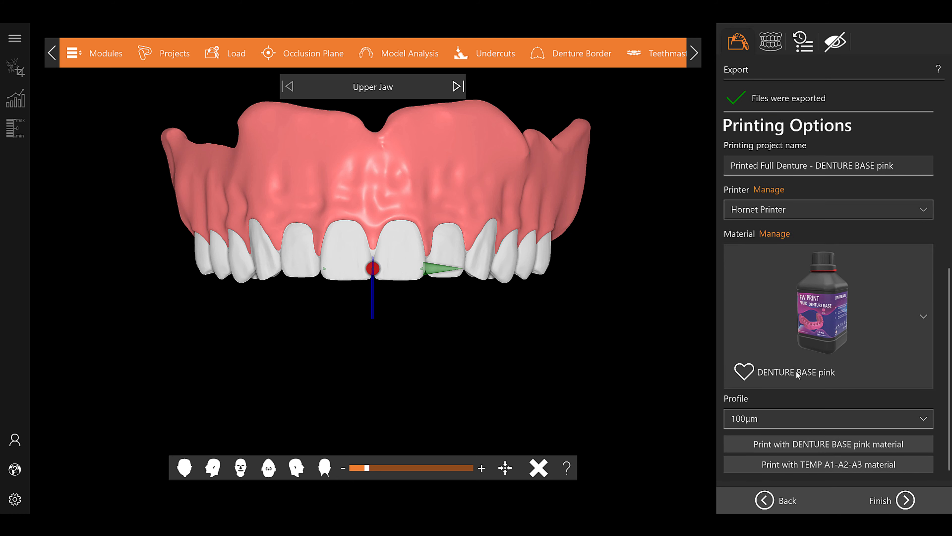
left_click(817, 464)
scroll(820, 351, "up", 5)
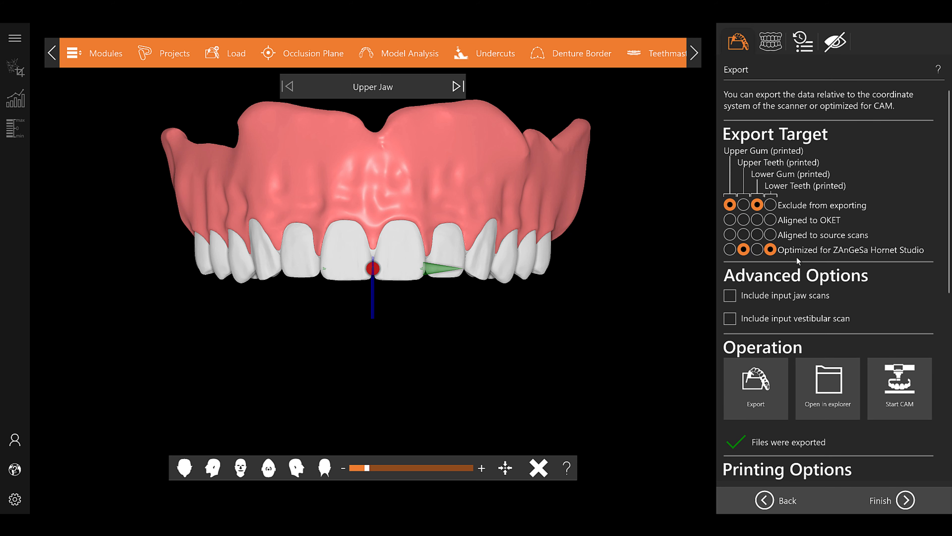
scroll(799, 261, "down", 3)
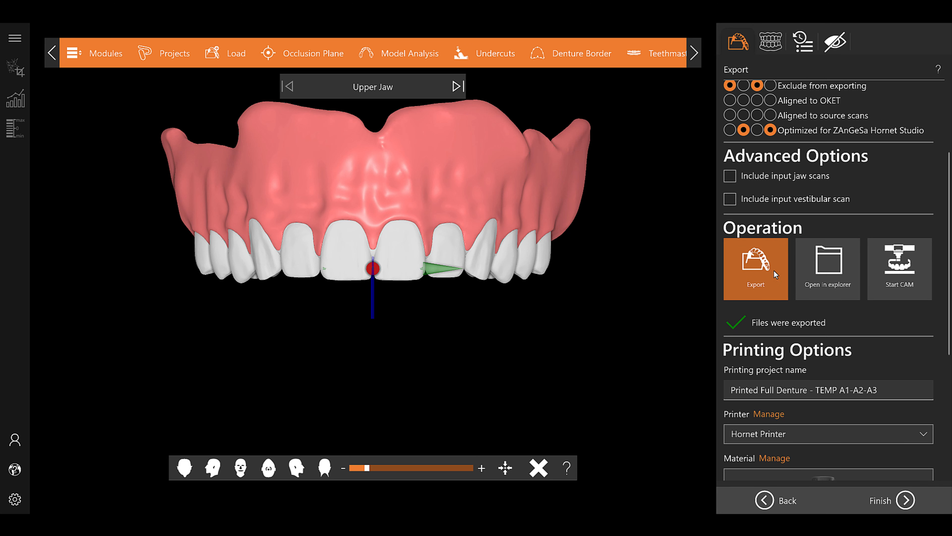
Start CAM, open the TEMP A1-A2-A3 project and export its print job for USB as "Printed Full Denture - TEMP A1-A2-A3.dpf"
left_click(900, 270)
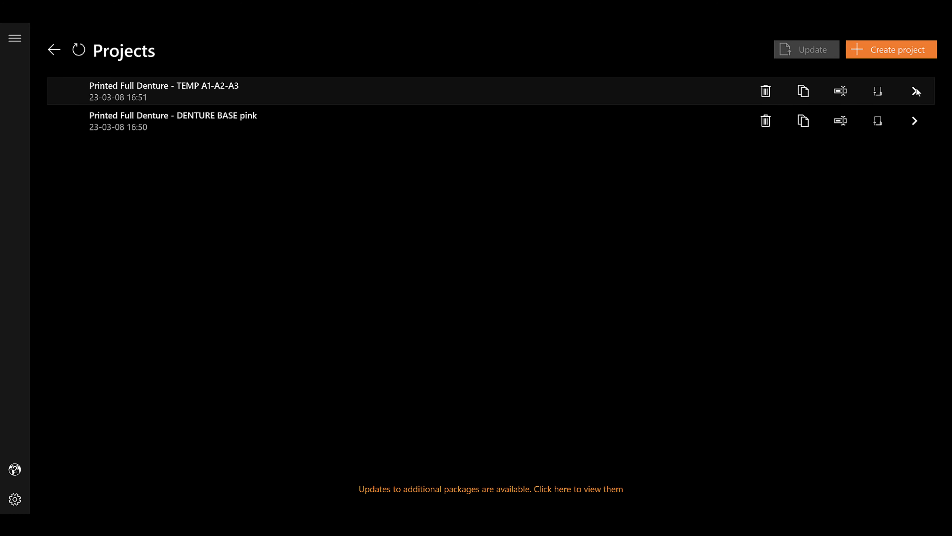
left_click(915, 91)
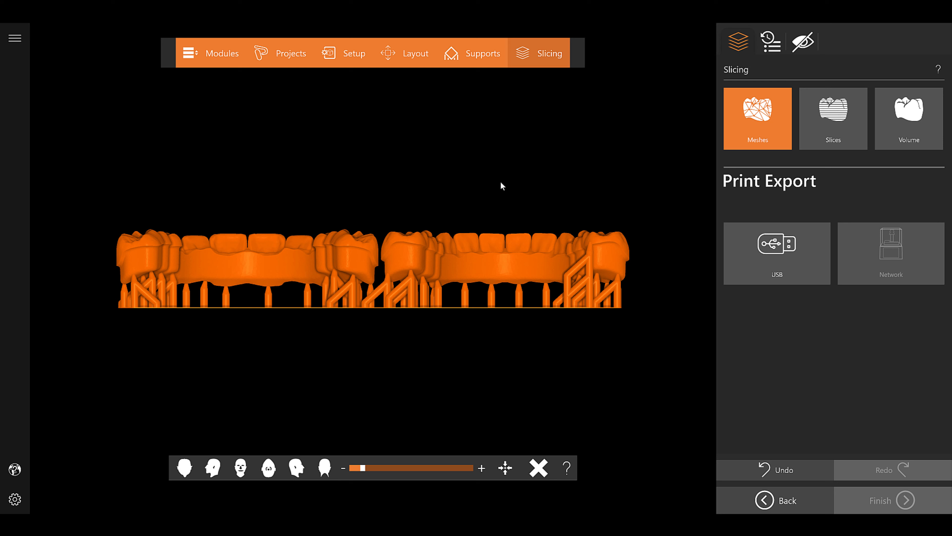
left_click(778, 258)
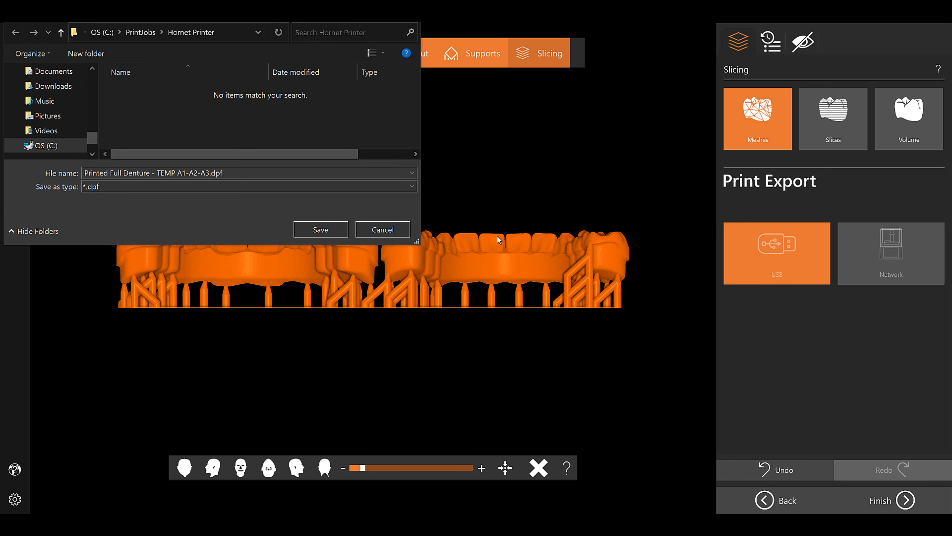
left_click(323, 230)
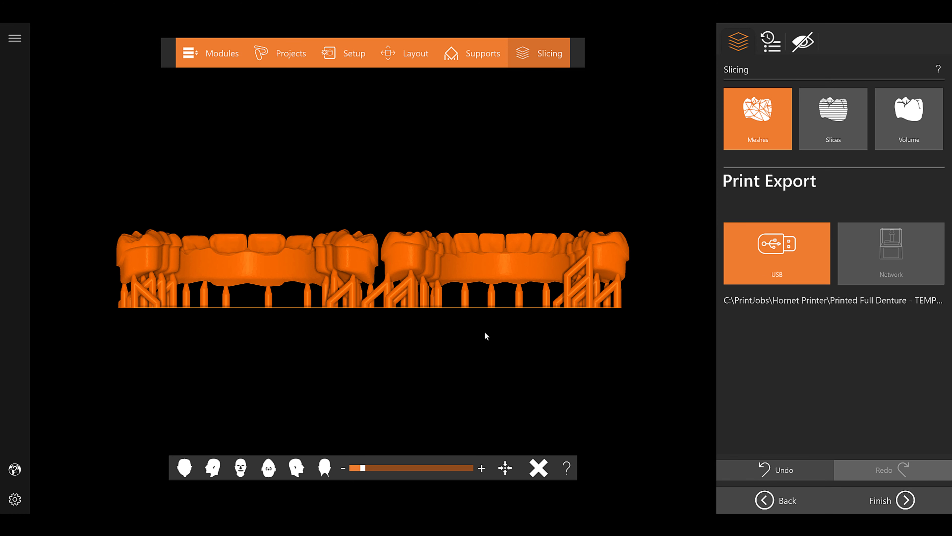
left_click(910, 501)
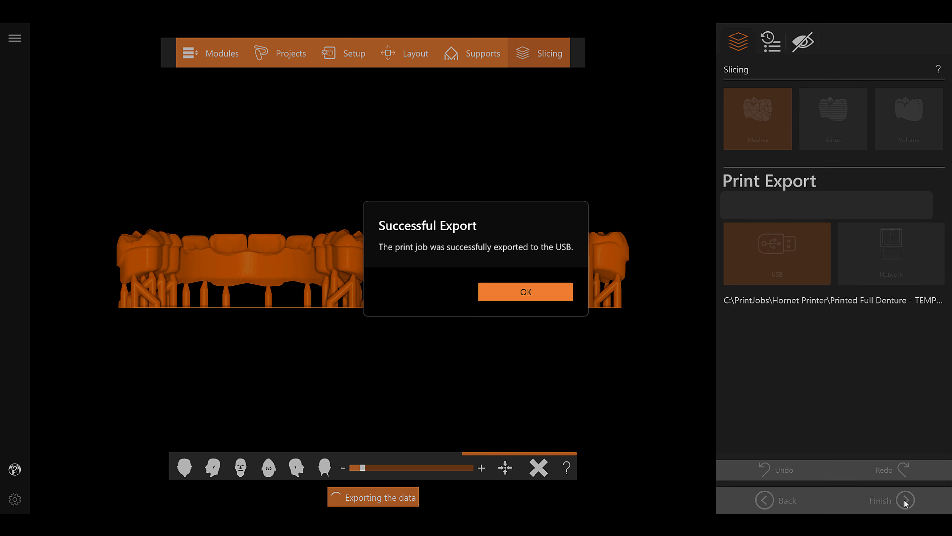
left_click(532, 291)
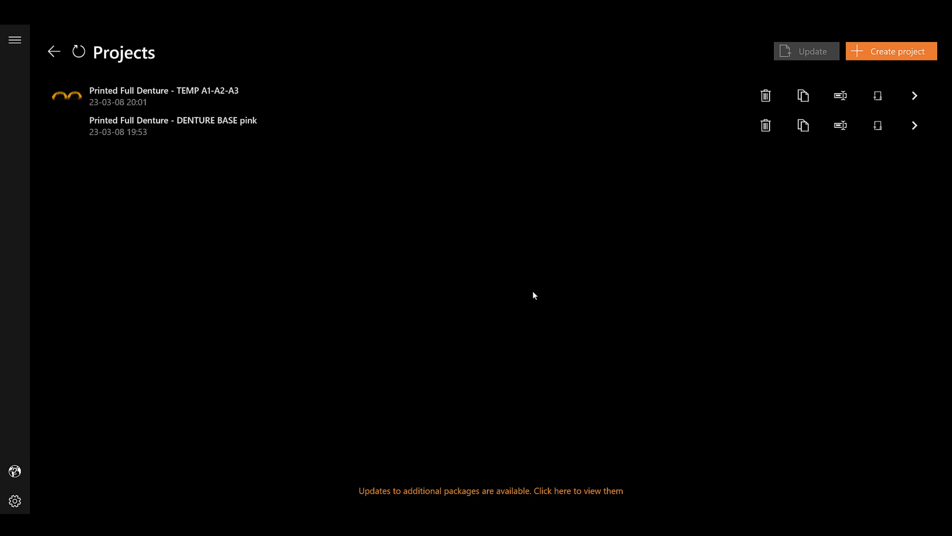
Open the DENTURE BASE pink project, edit the support points of the denture bases and return to the overview
left_click(914, 121)
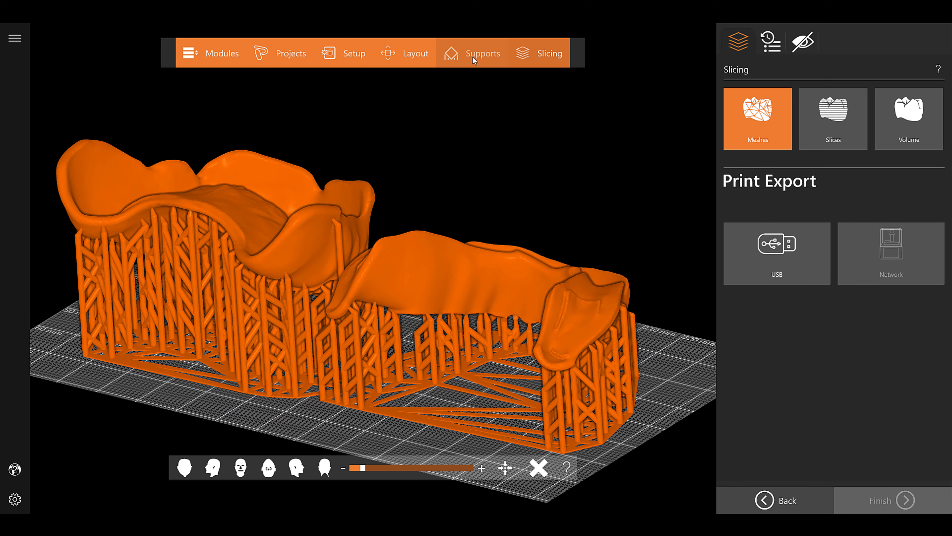
left_click(475, 60)
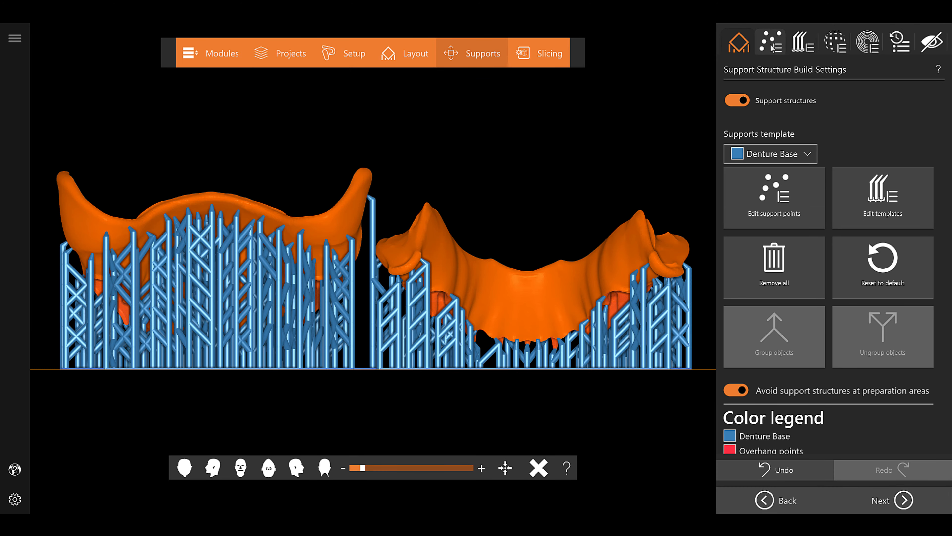
left_click(770, 44)
right_click_drag(438, 169, 415, 194)
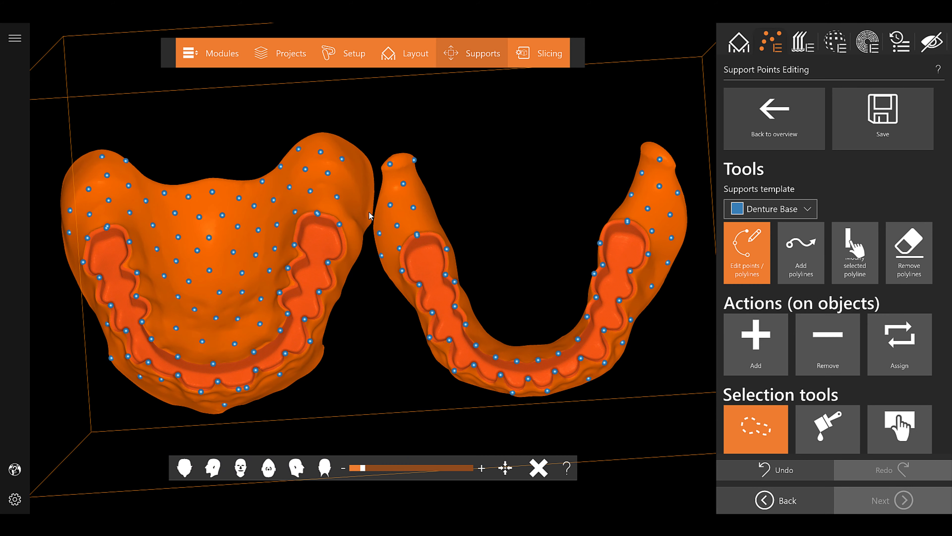
left_click(738, 120)
left_click(427, 305)
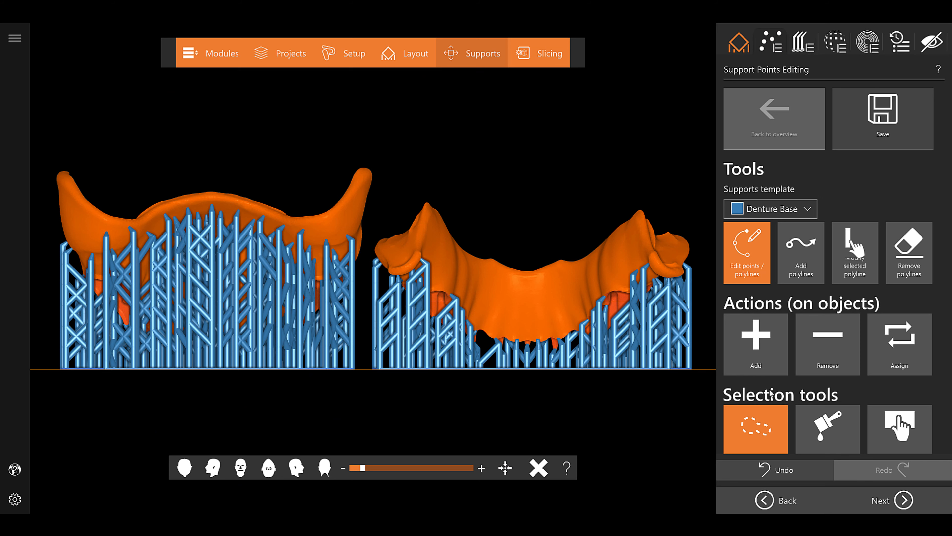
Continue to Slicing and export the denture base print job for USB into C:\PrintJobs\Hornet Printer
left_click(904, 503)
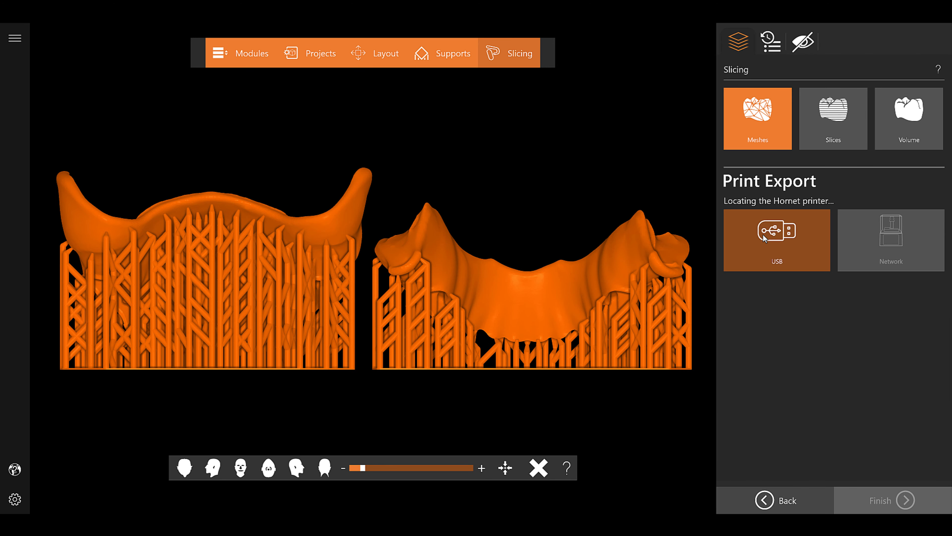
left_click(782, 240)
left_click(321, 214)
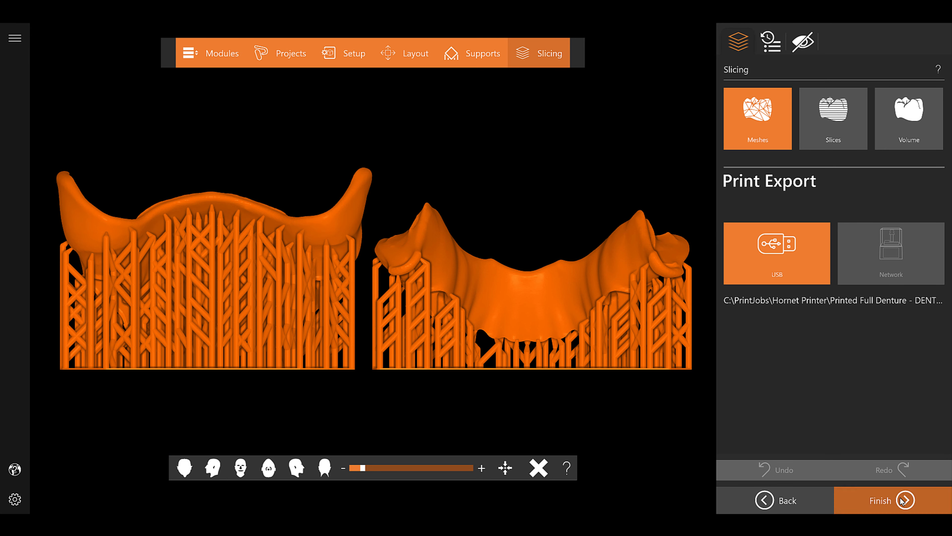
left_click(881, 497)
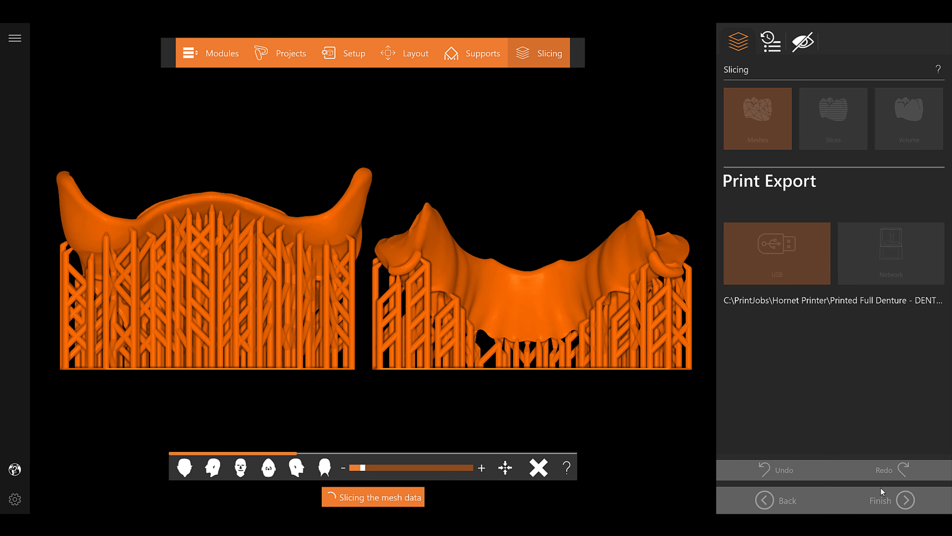